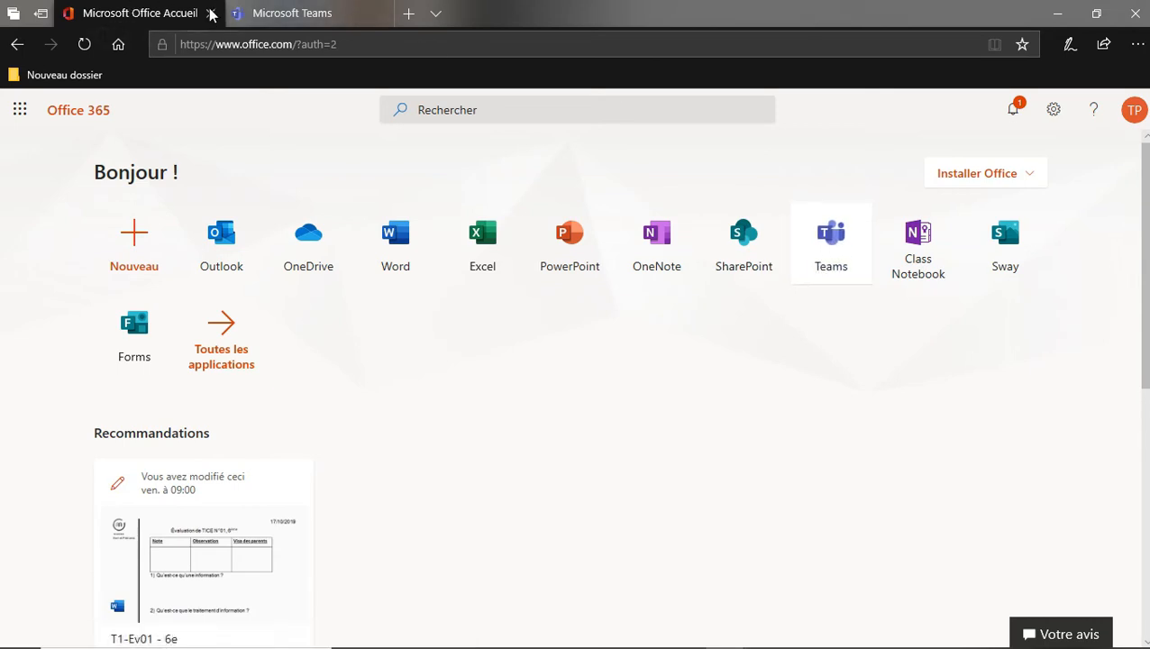
- In Microsoft Teams, open the "Supports de cours" folder among the files of the Science team's Général channel
{"action": "left_click", "coordinate": [250, 13]}
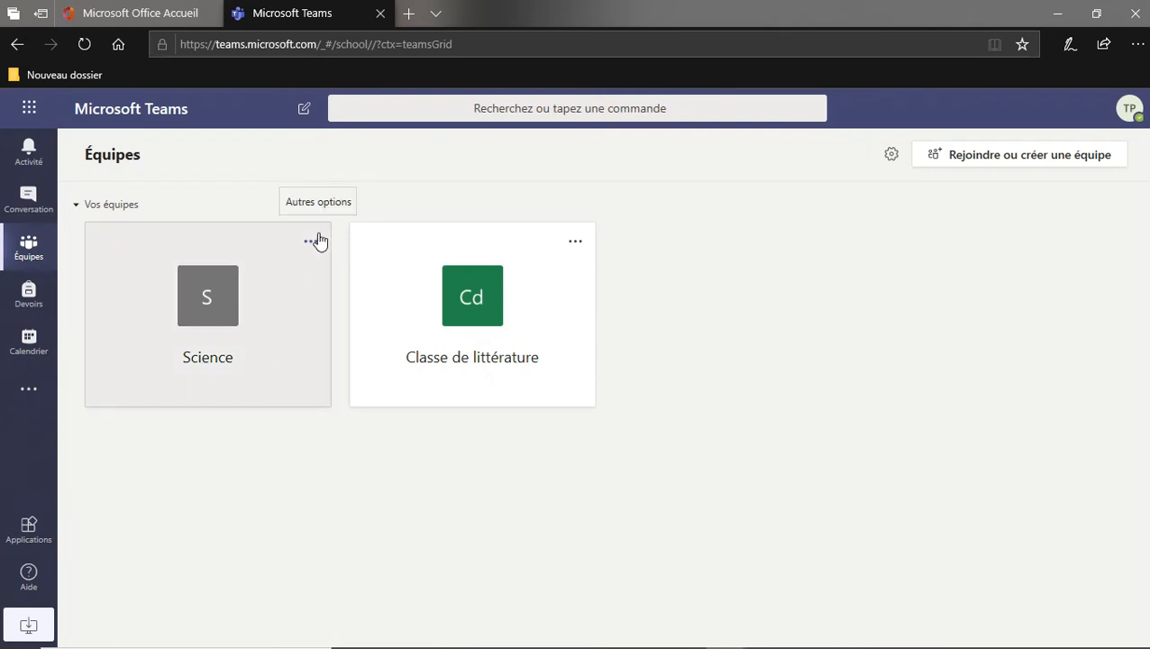
{"action": "left_click", "coordinate": [187, 352]}
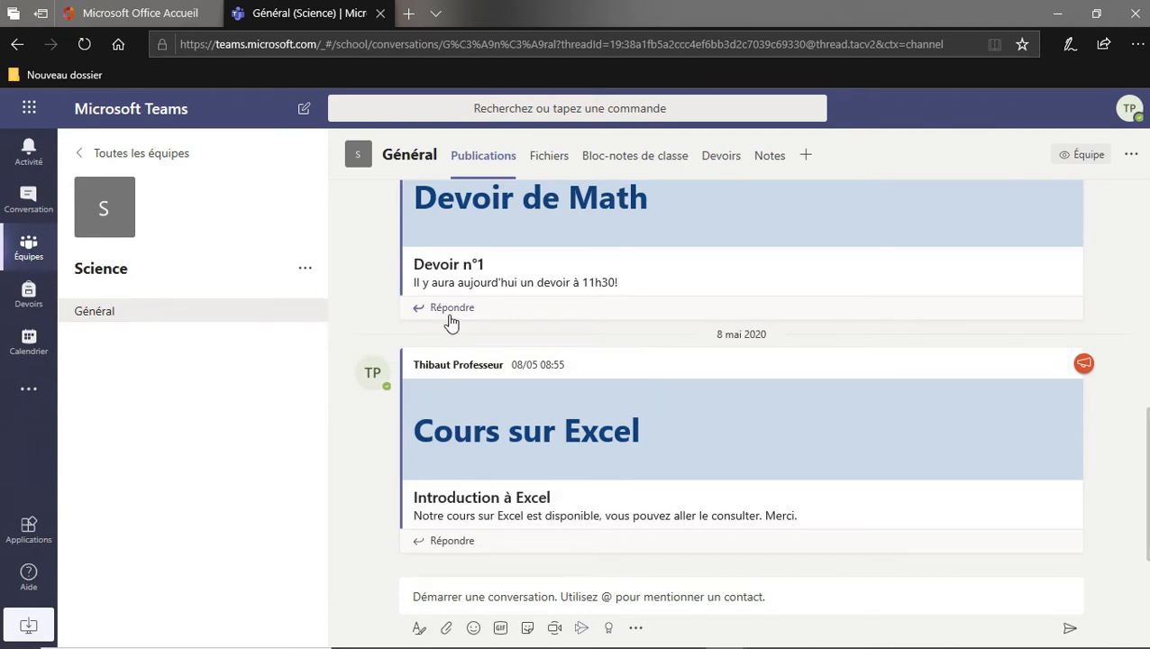
{"action": "left_click", "coordinate": [554, 152]}
{"action": "mouse_move", "coordinate": [556, 155]}
{"action": "left_mouse_down"}
{"action": "mouse_move", "coordinate": [575, 326]}
{"action": "mouse_move", "coordinate": [511, 305]}
{"action": "mouse_move", "coordinate": [542, 172]}
{"action": "left_mouse_up"}
{"action": "left_click", "coordinate": [541, 170]}
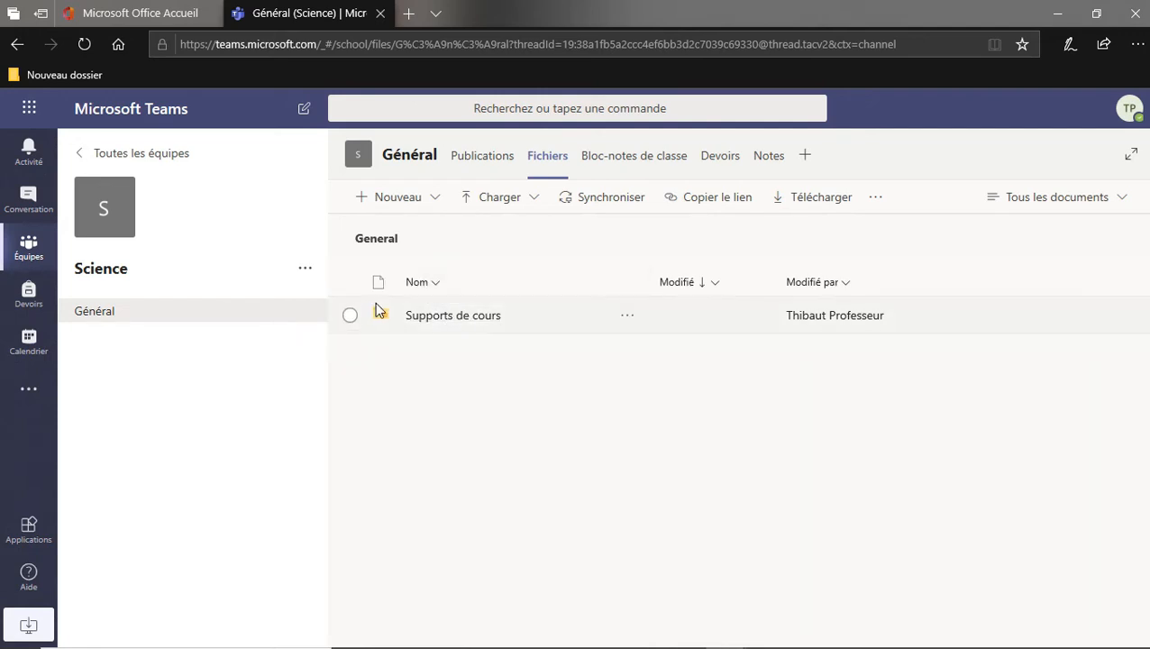
{"action": "mouse_move", "coordinate": [381, 315]}
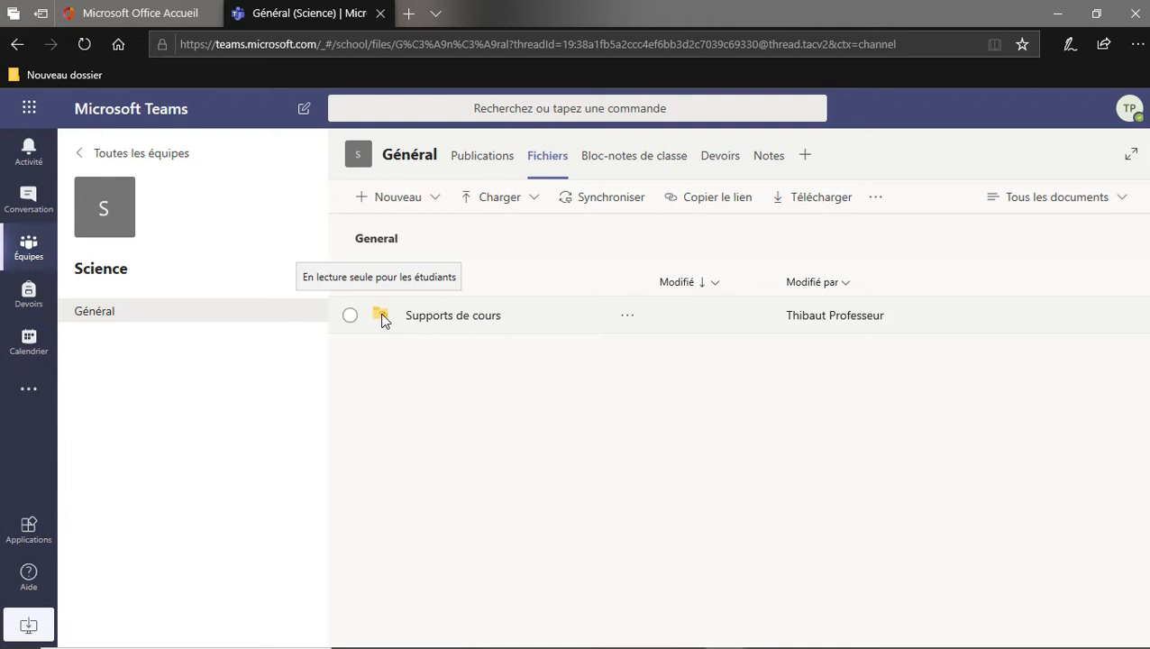
{"action": "left_click", "coordinate": [452, 322]}
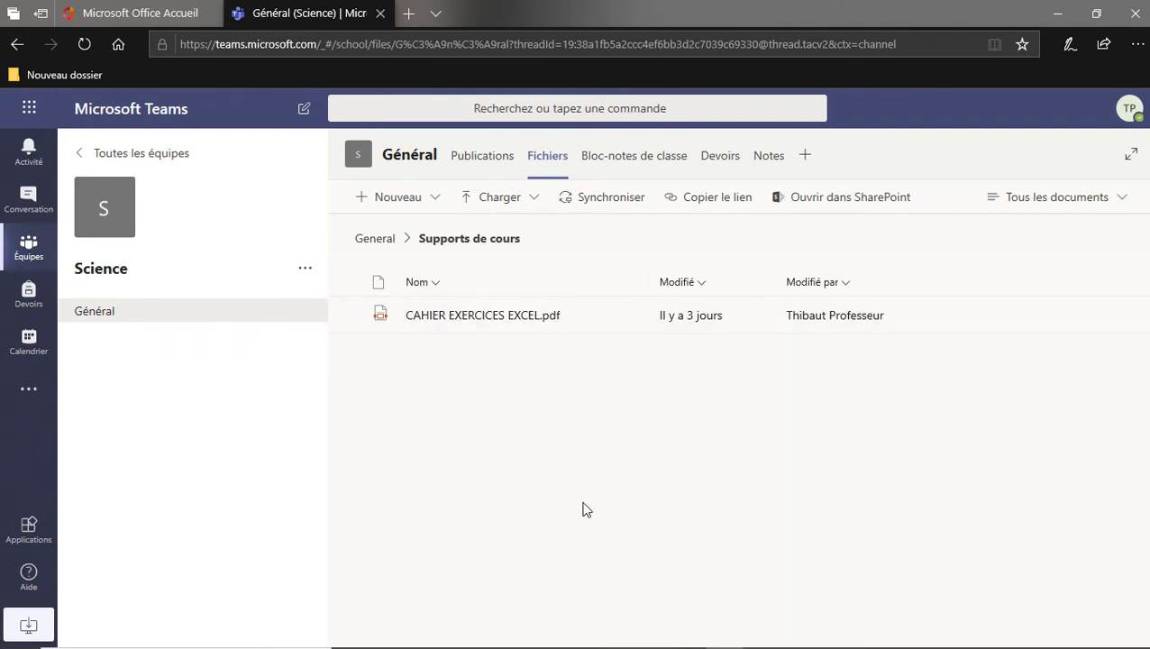
- Create a folder named "Cours du 11 Mai" inside "Supports de cours"
{"action": "left_click", "coordinate": [396, 206]}
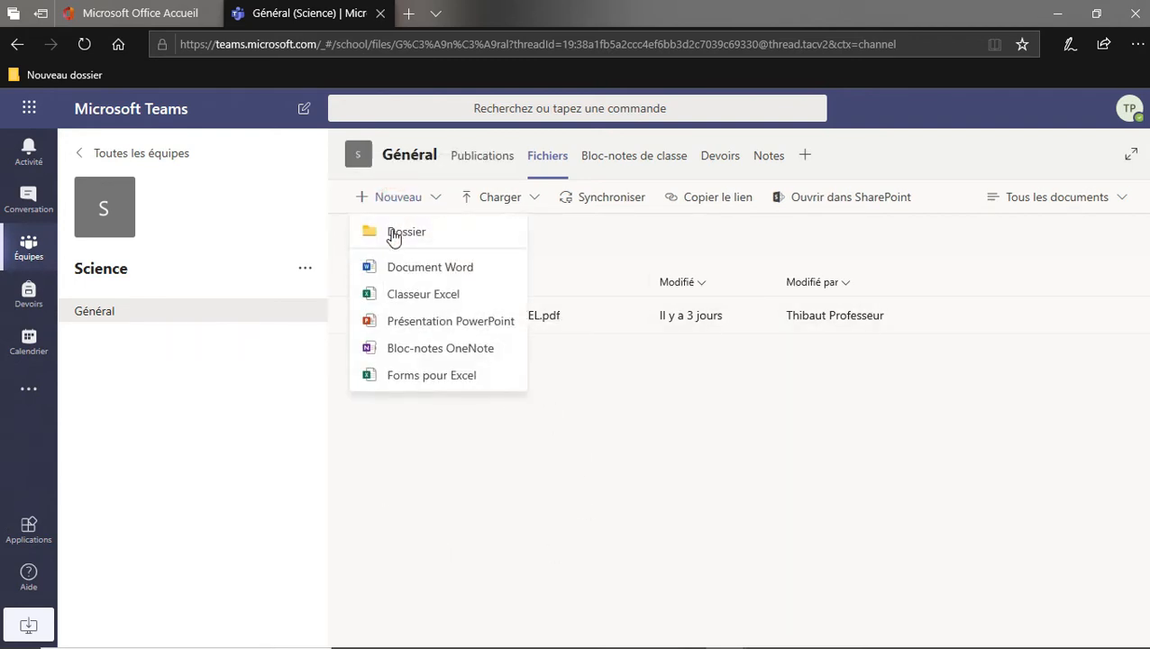
{"action": "left_click", "coordinate": [393, 233]}
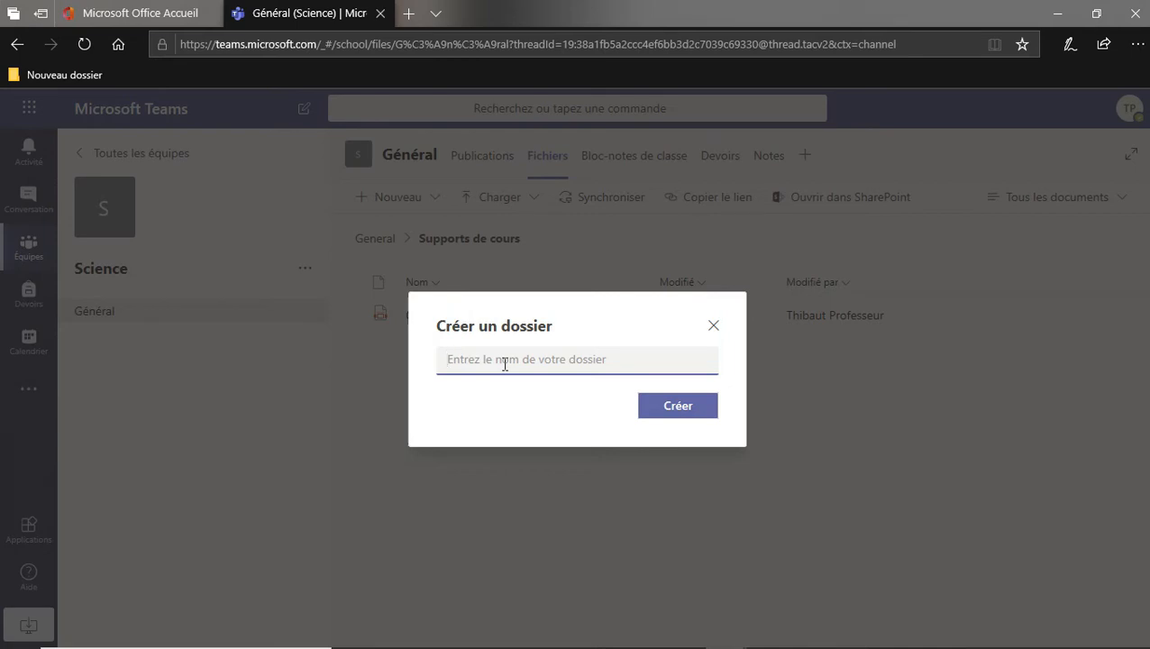
{"action": "type", "text": "Cours d"}
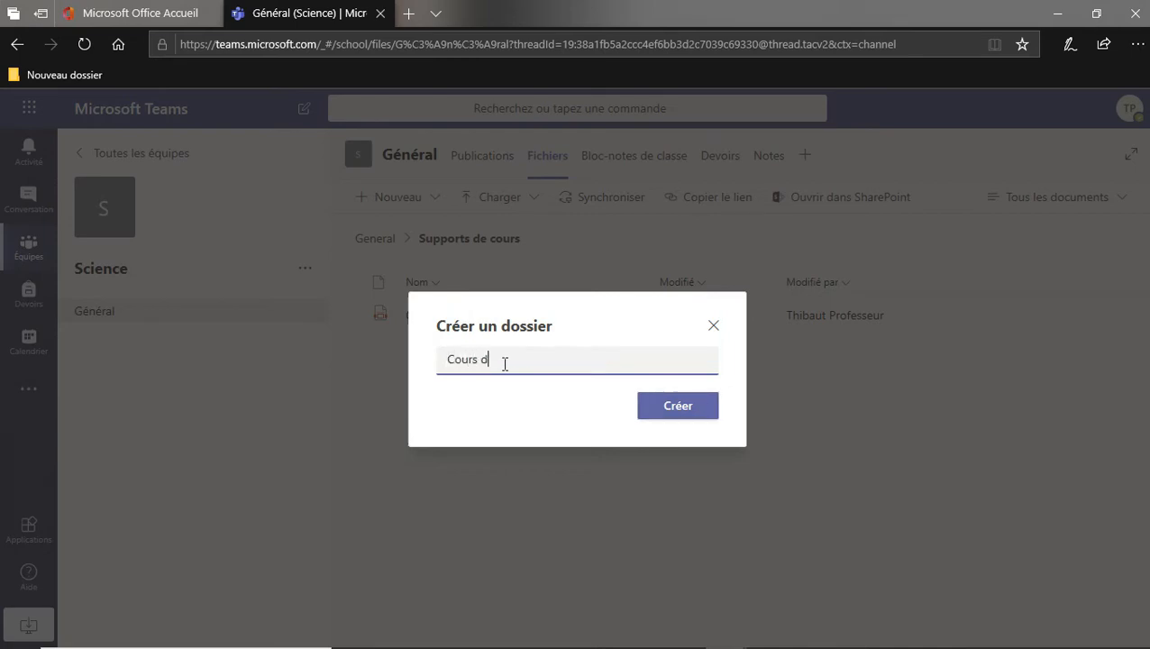
{"action": "type", "text": "u "}
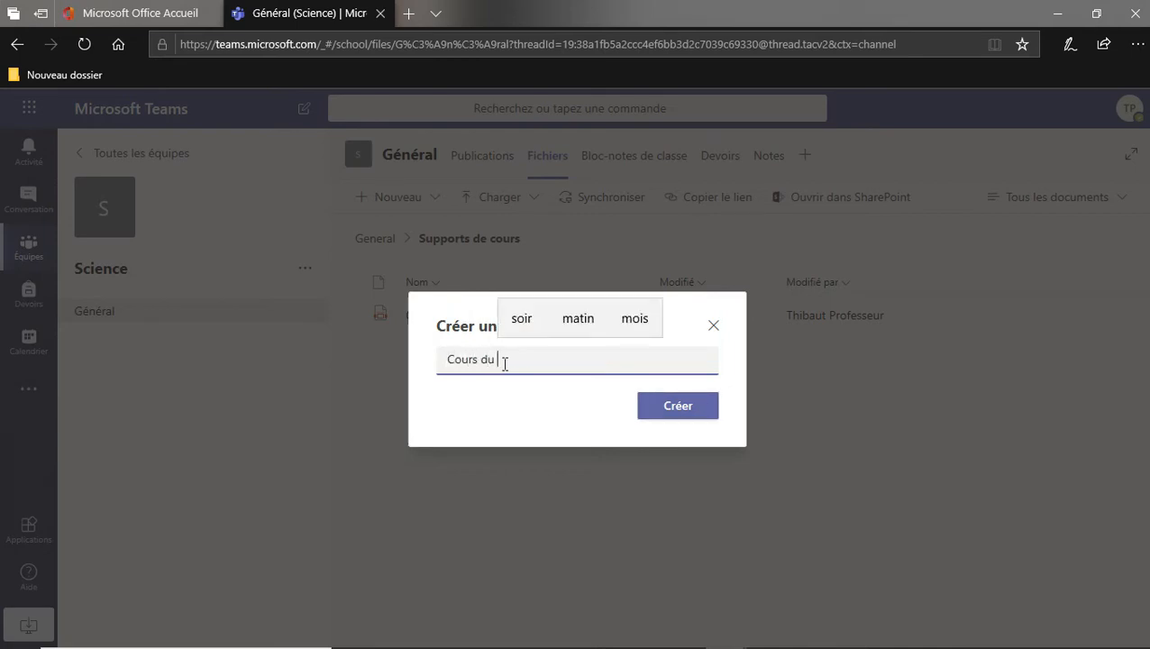
{"action": "type", "text": "11 Mai"}
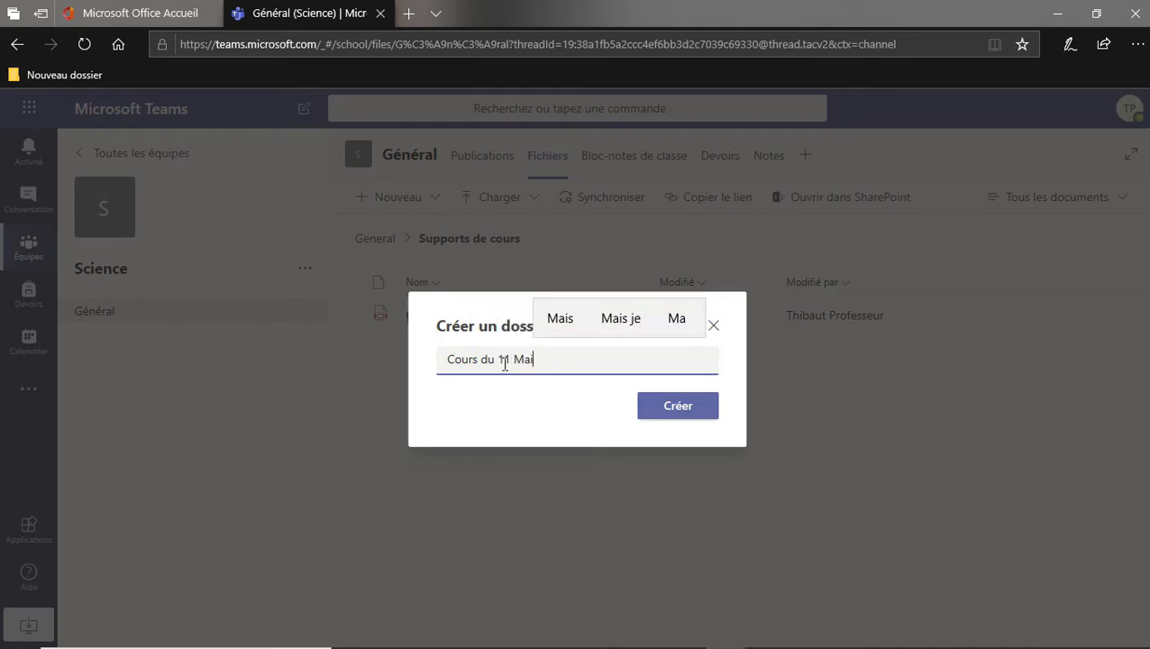
{"action": "left_click", "coordinate": [656, 408]}
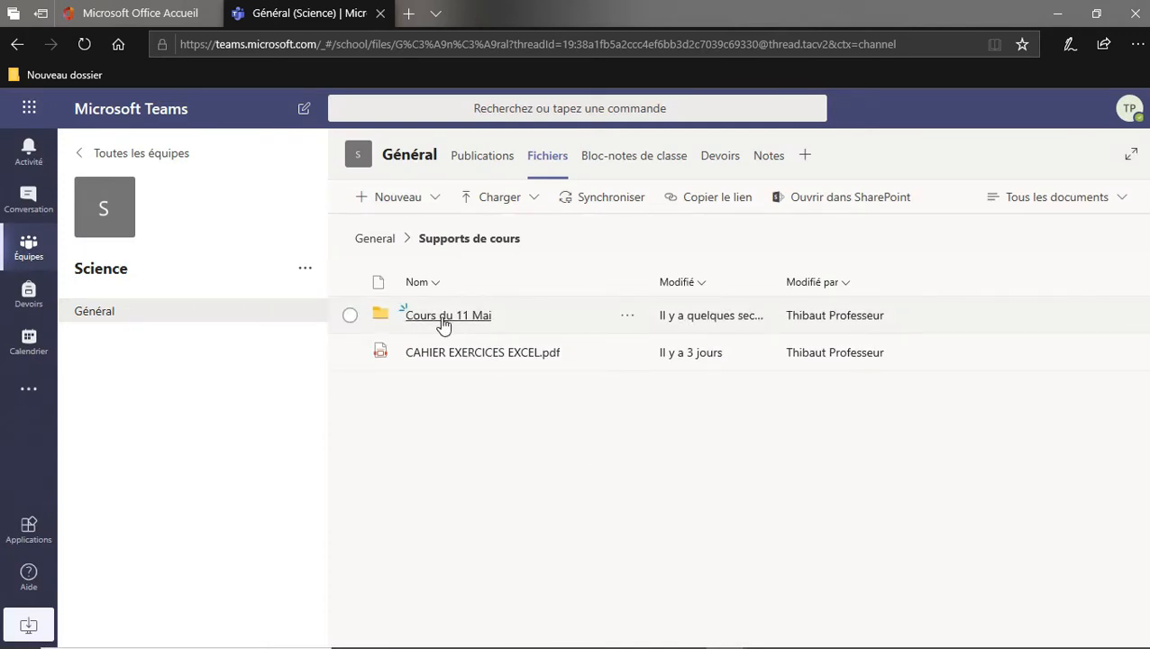
- Upload "TICE 5e Cours 19-20.docx", "Tweeter.pptx" and "Type de SE.PNG" from the desktop's Cours folder into "Cours du 11 Mai"
{"action": "left_click", "coordinate": [438, 322]}
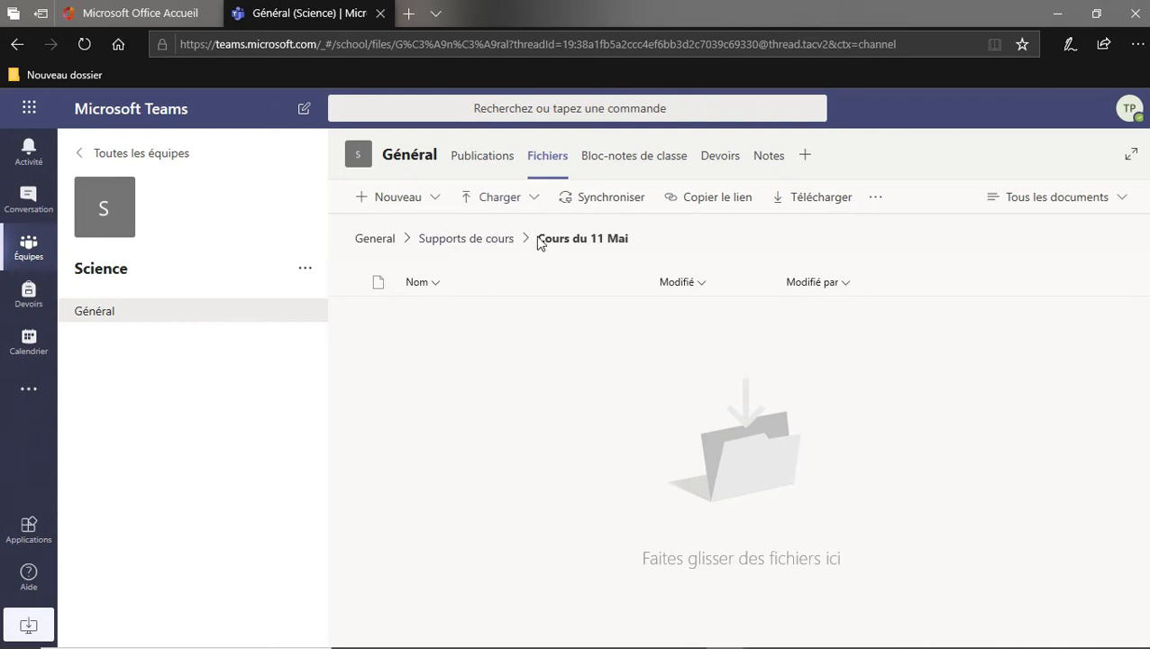
{"action": "left_click", "coordinate": [496, 196]}
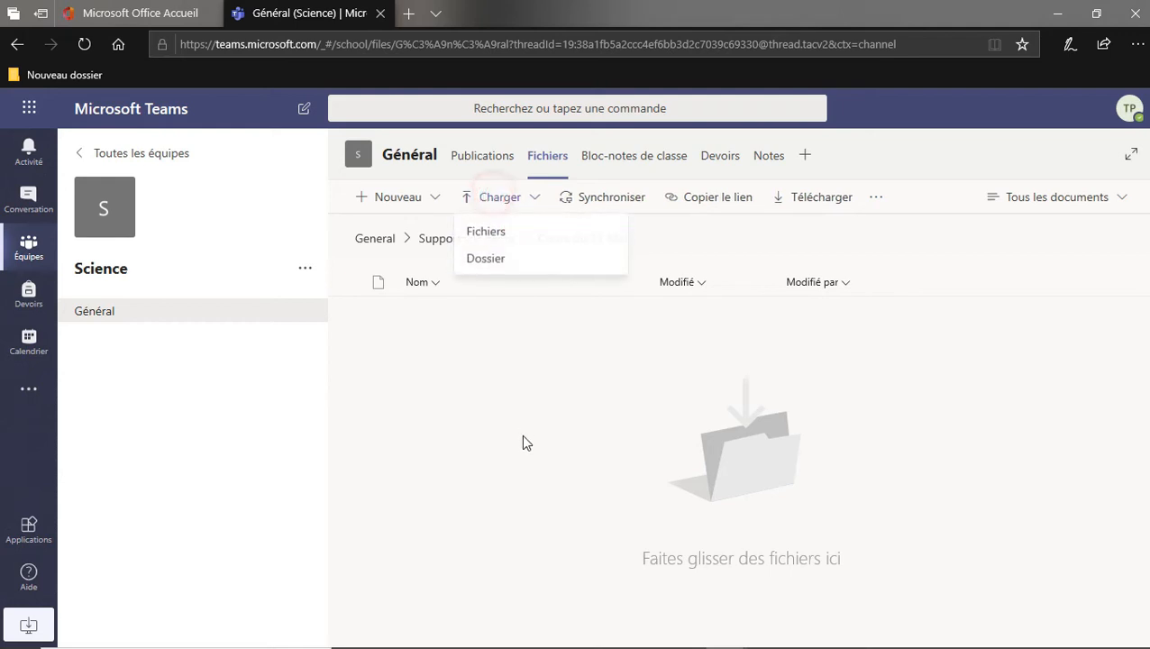
{"action": "left_click", "coordinate": [489, 234]}
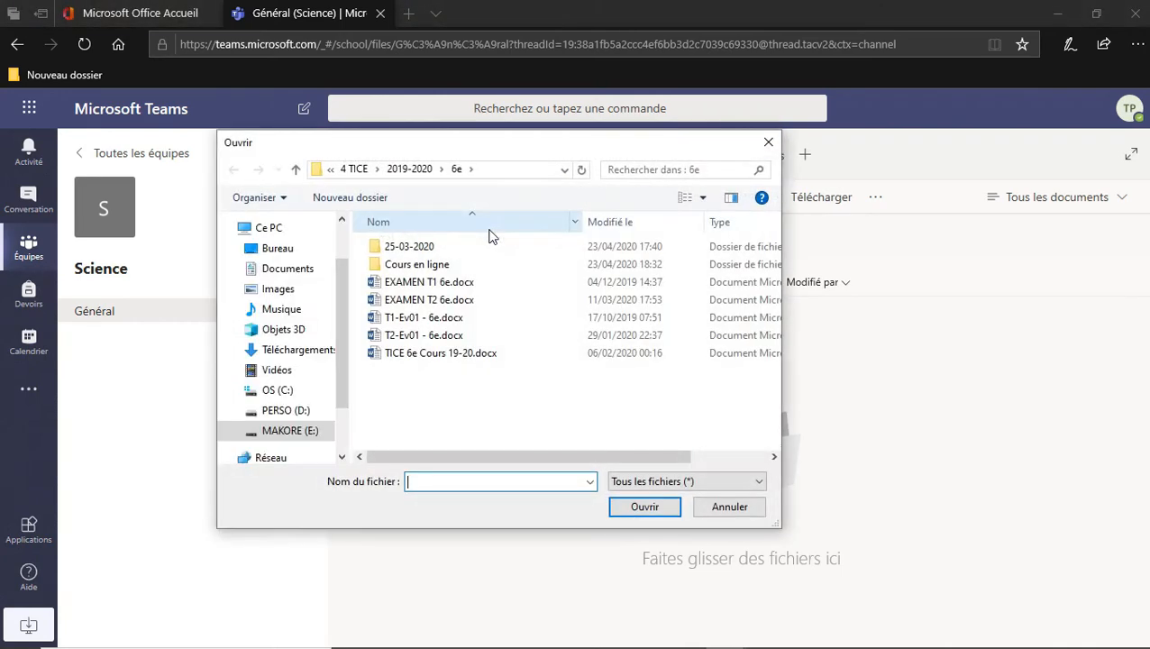
{"action": "left_click", "coordinate": [297, 249]}
{"action": "double_click", "coordinate": [423, 266]}
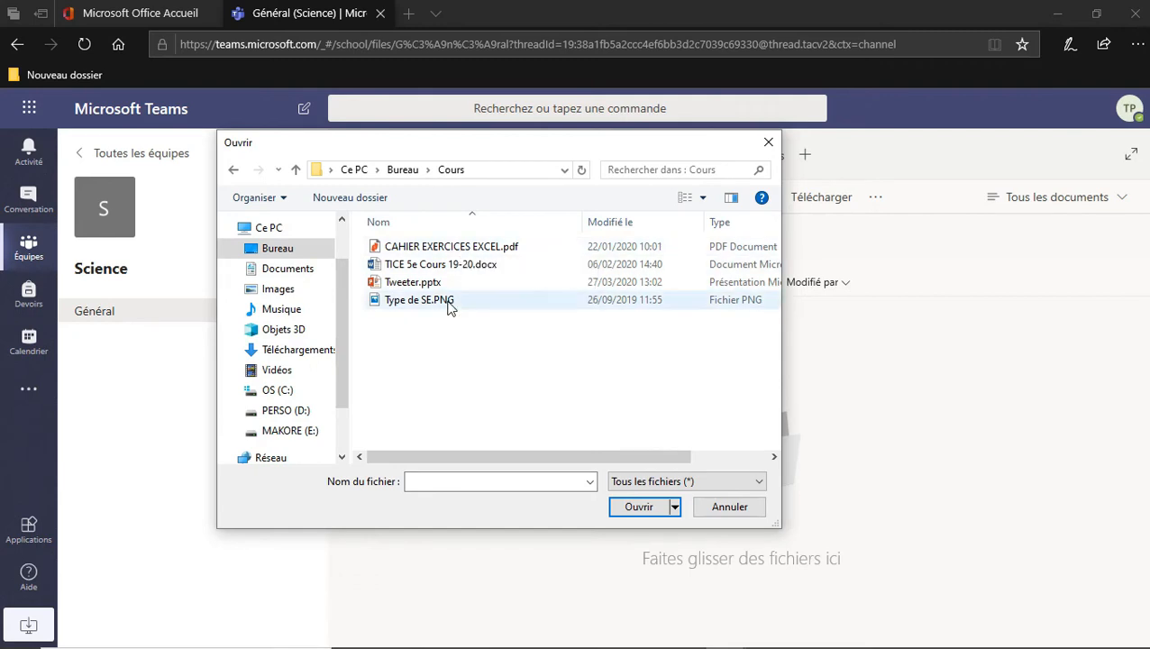
{"action": "left_click", "coordinate": [404, 309]}
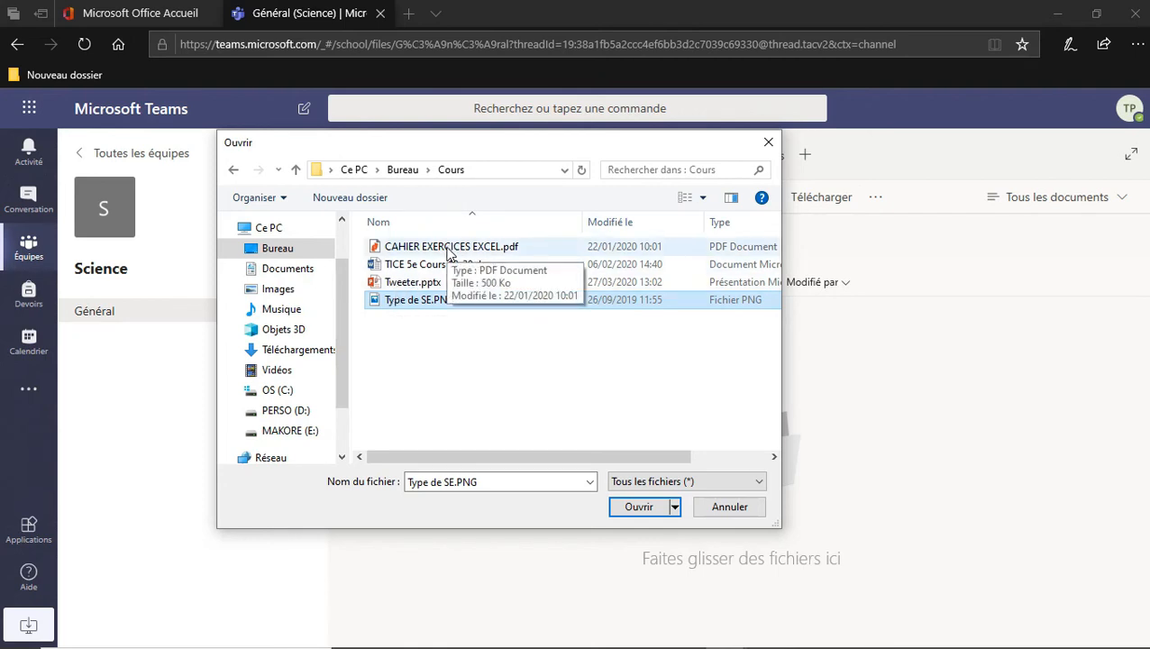
{"action": "left_click", "coordinate": [402, 283], "text": "ctrl"}
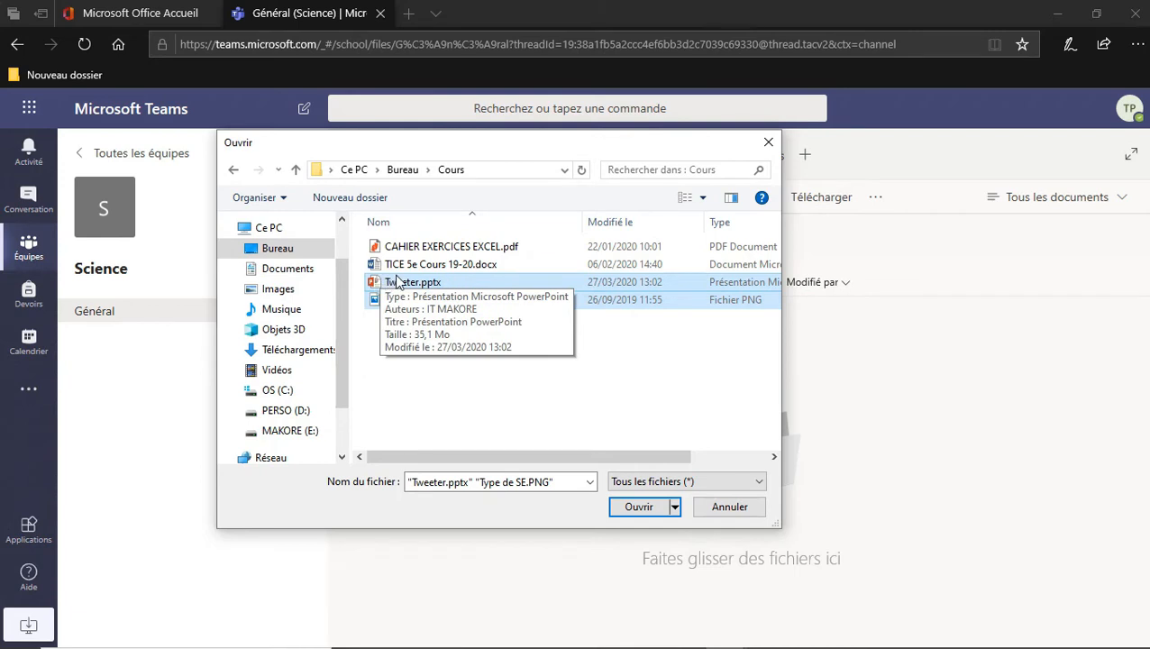
{"action": "left_click", "coordinate": [431, 263], "text": "ctrl"}
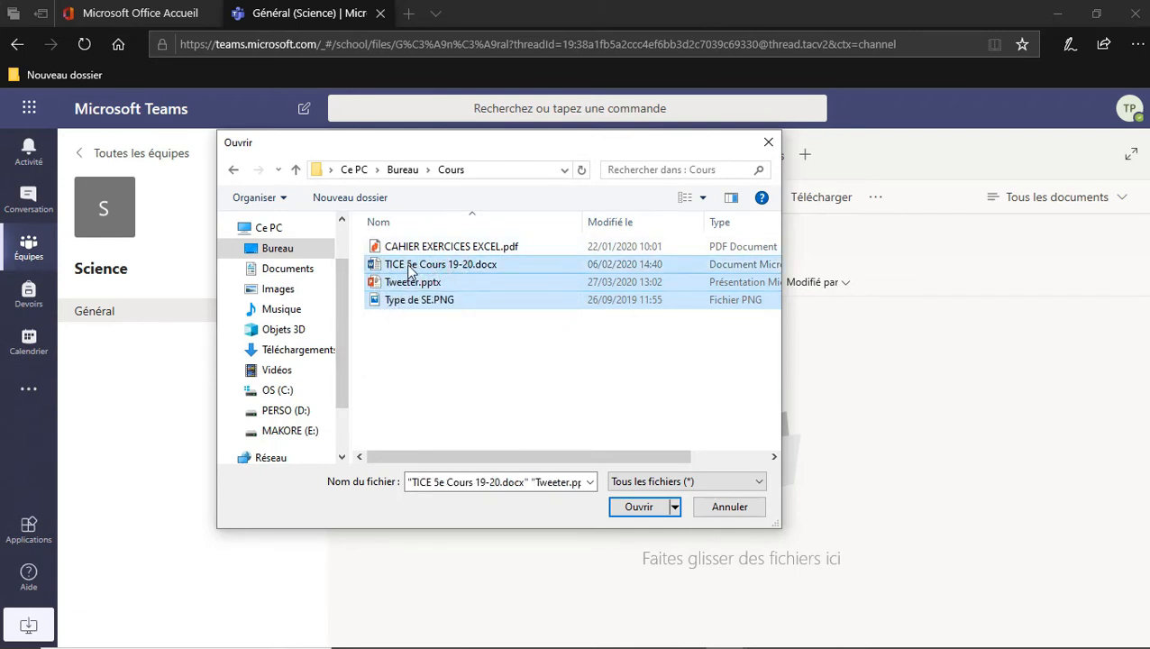
{"action": "left_click", "coordinate": [648, 507]}
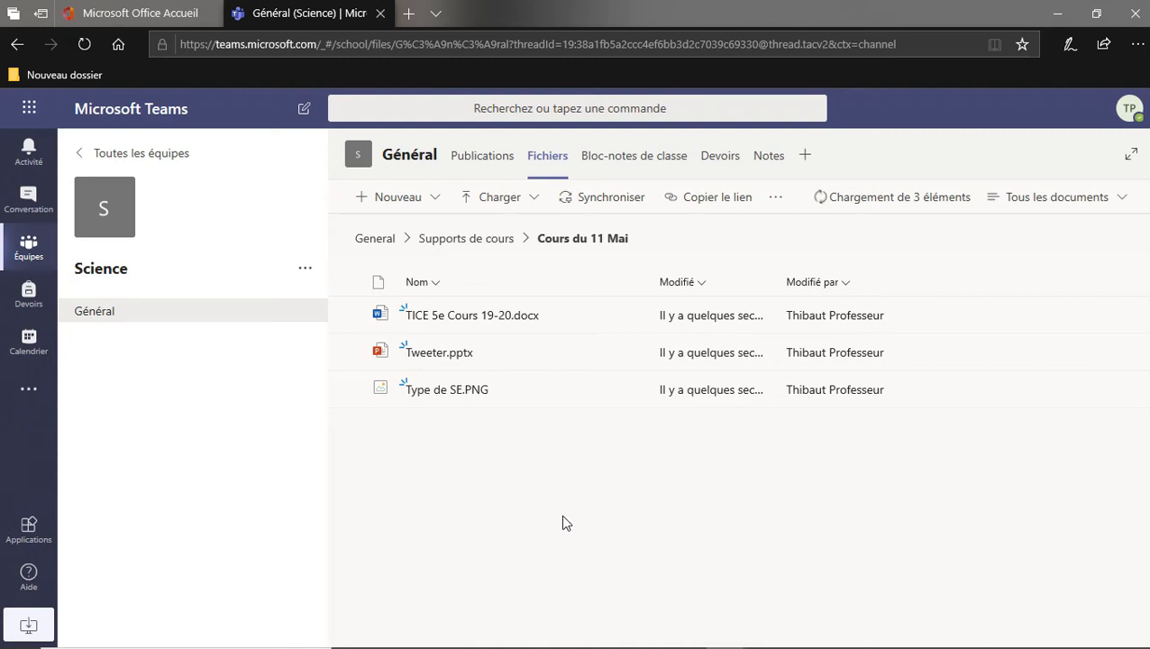
- Post the message "Bonjour le cours de la journée est disponible!" in the Général channel's conversation
{"action": "left_click", "coordinate": [474, 244]}
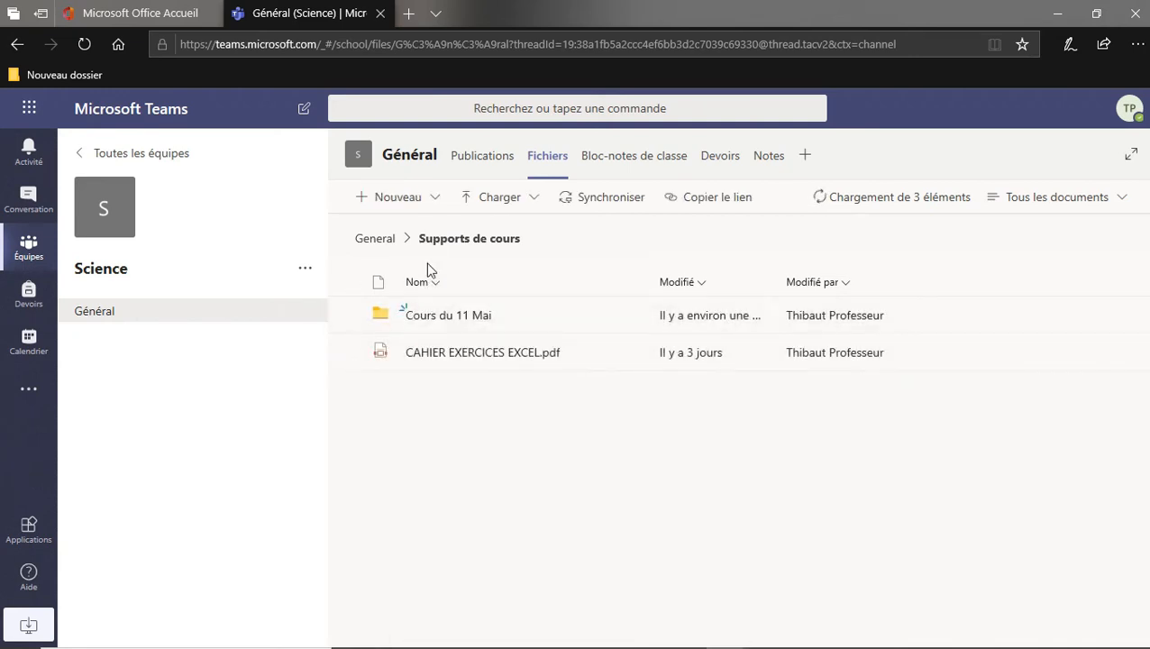
{"action": "left_click", "coordinate": [476, 170]}
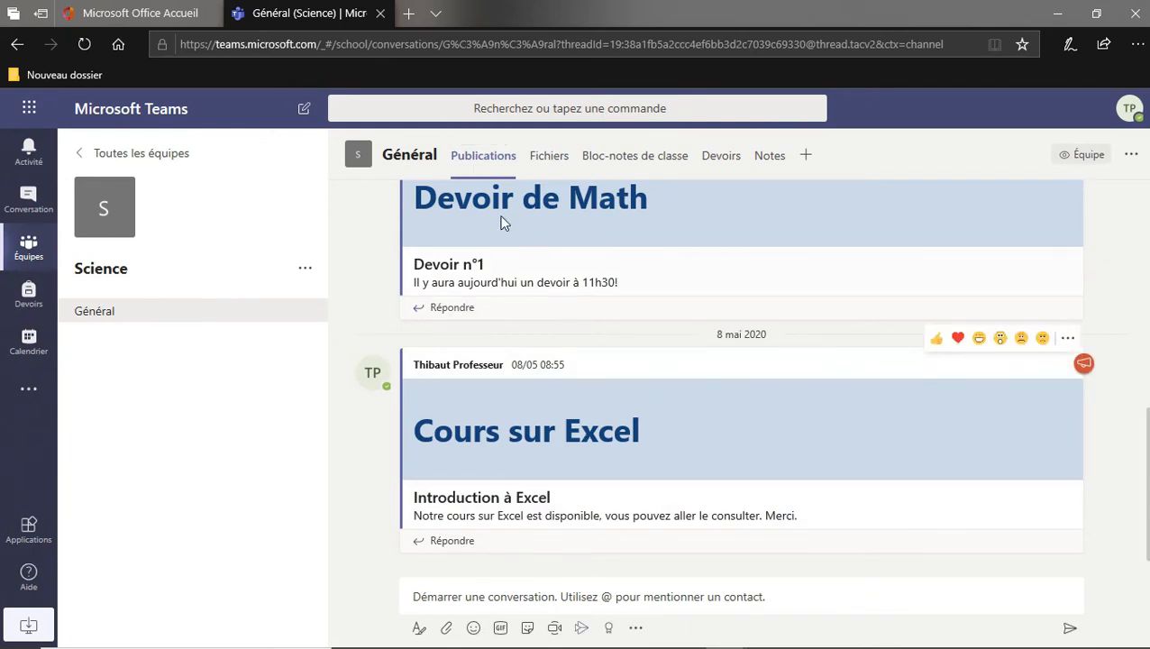
{"action": "left_click", "coordinate": [556, 596]}
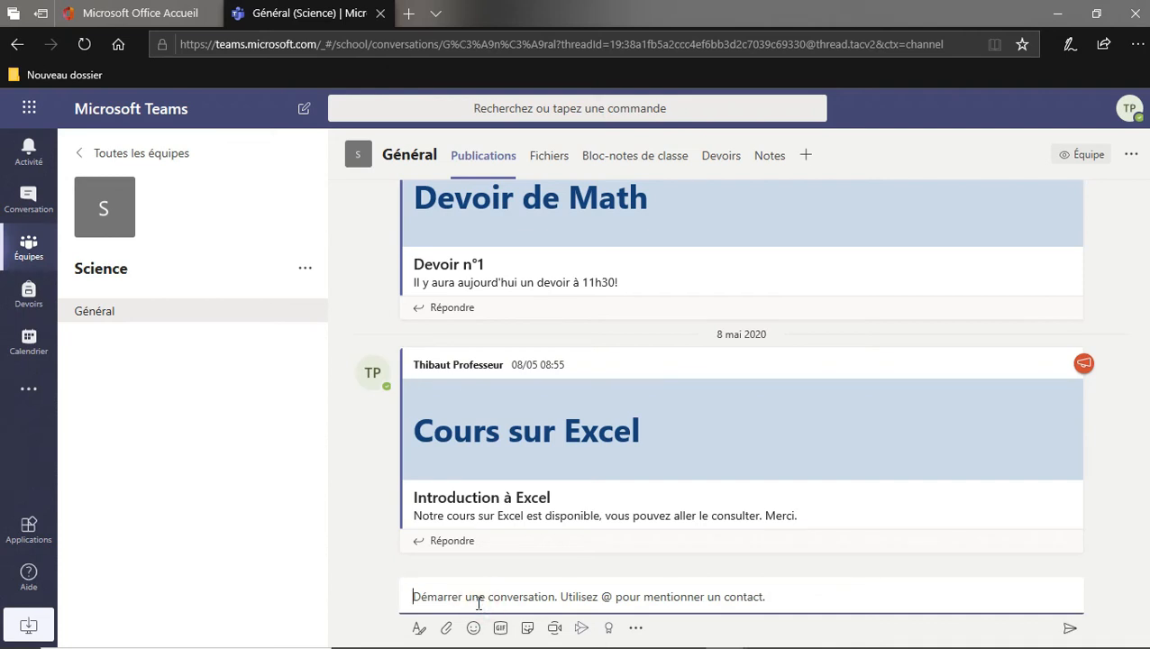
{"action": "type", "text": "Bonjour "}
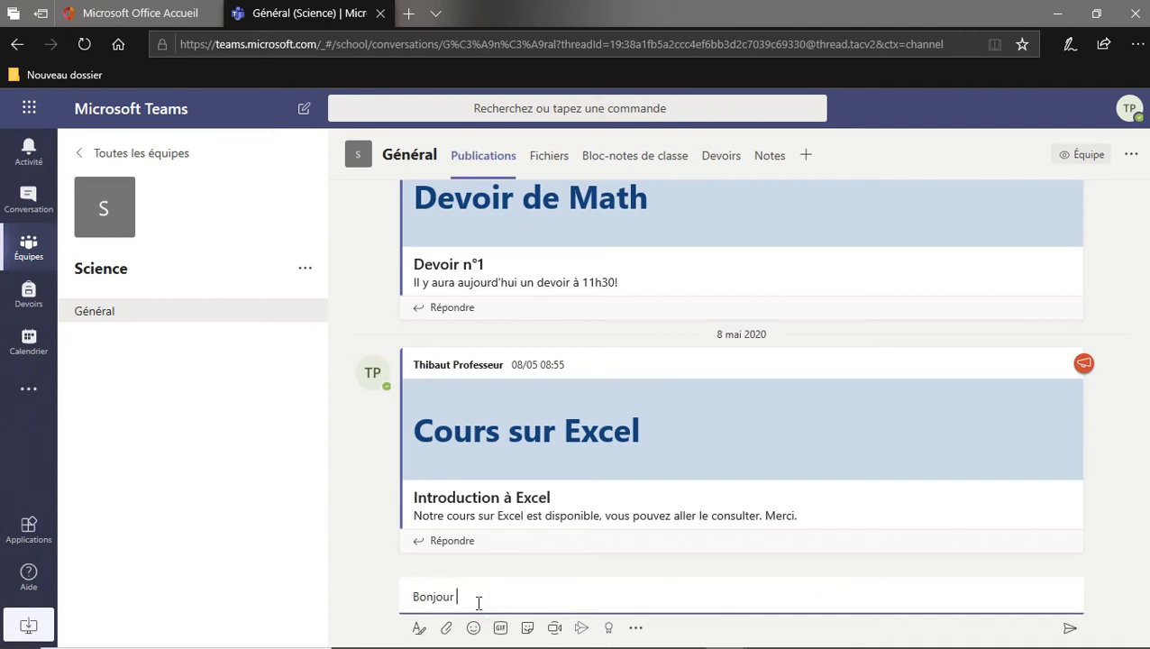
{"action": "type", "text": "le "}
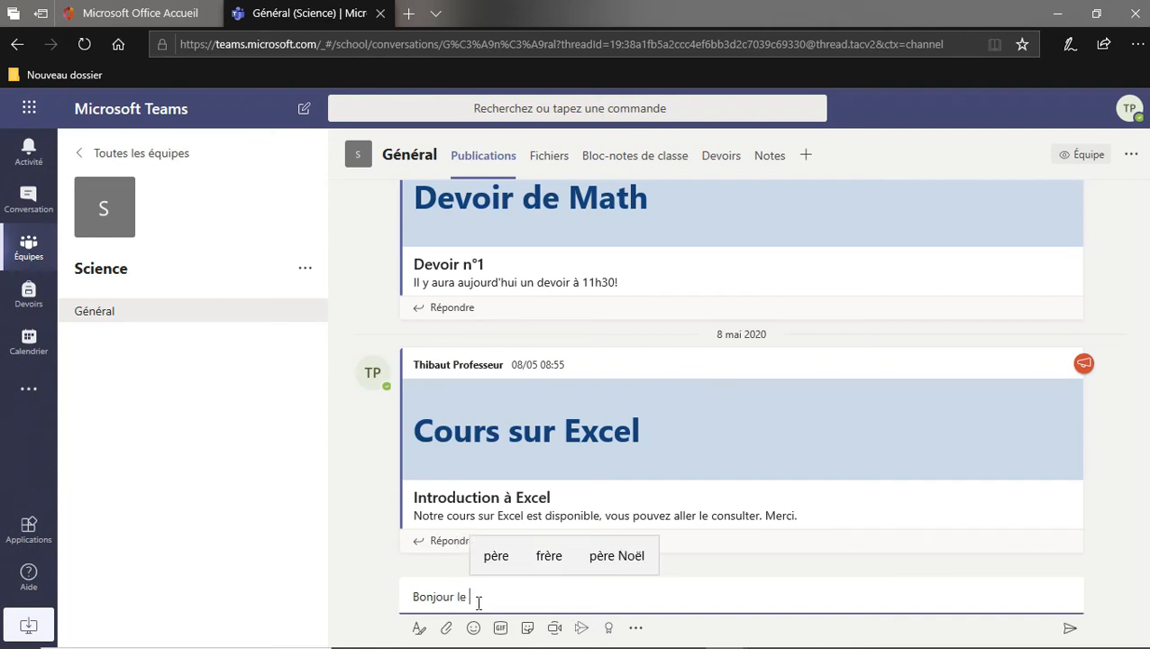
{"action": "type", "text": "cours de"}
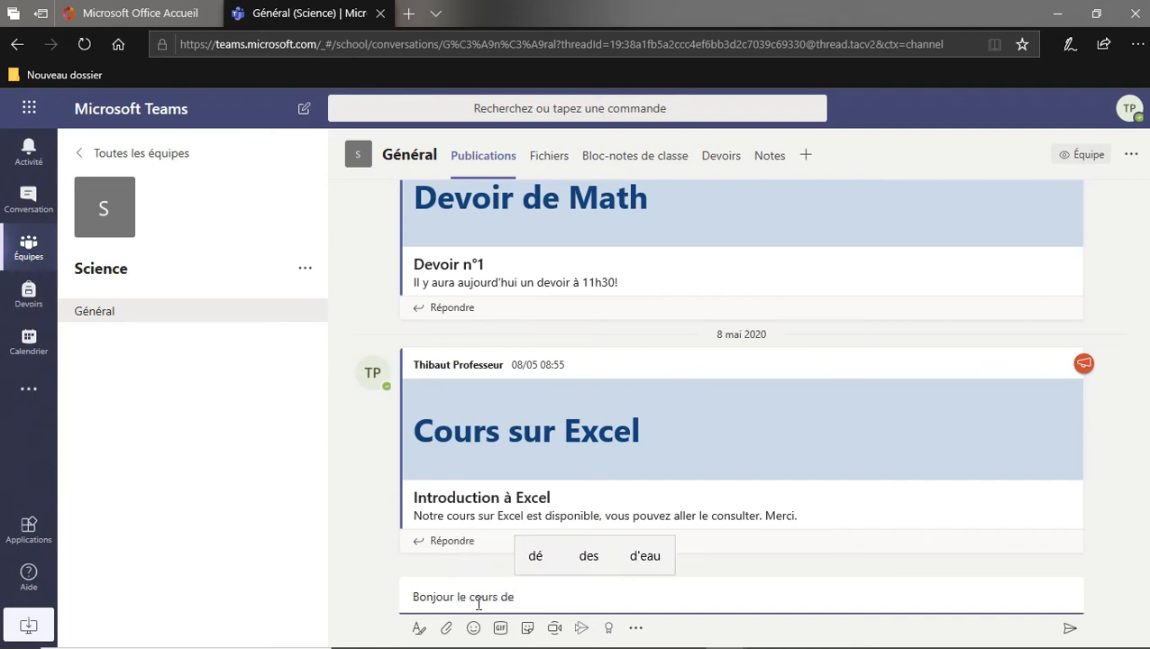
{"action": "type", "text": " la journeée est dis"}
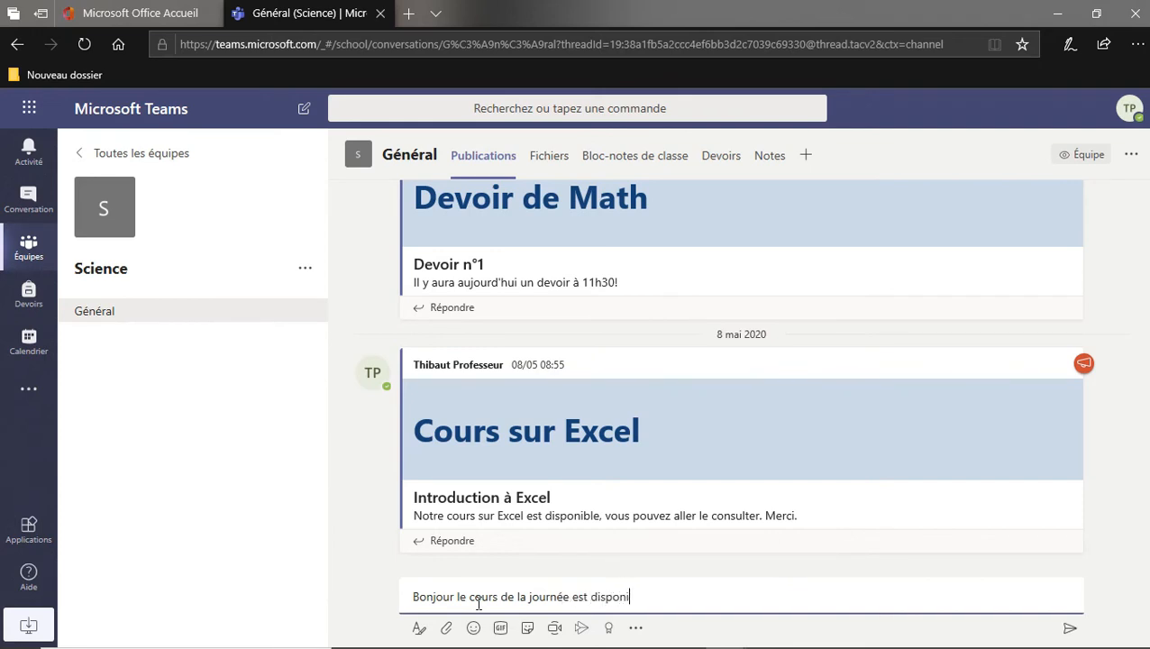
{"action": "type", "text": "ponible"}
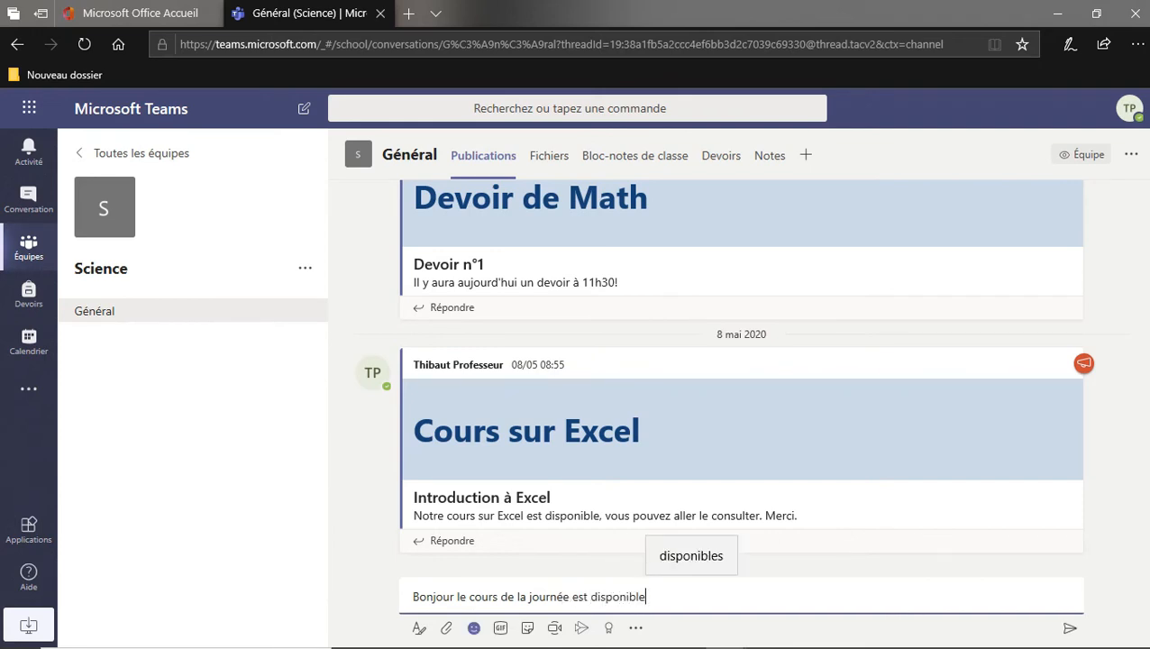
{"action": "type", "text": "!"}
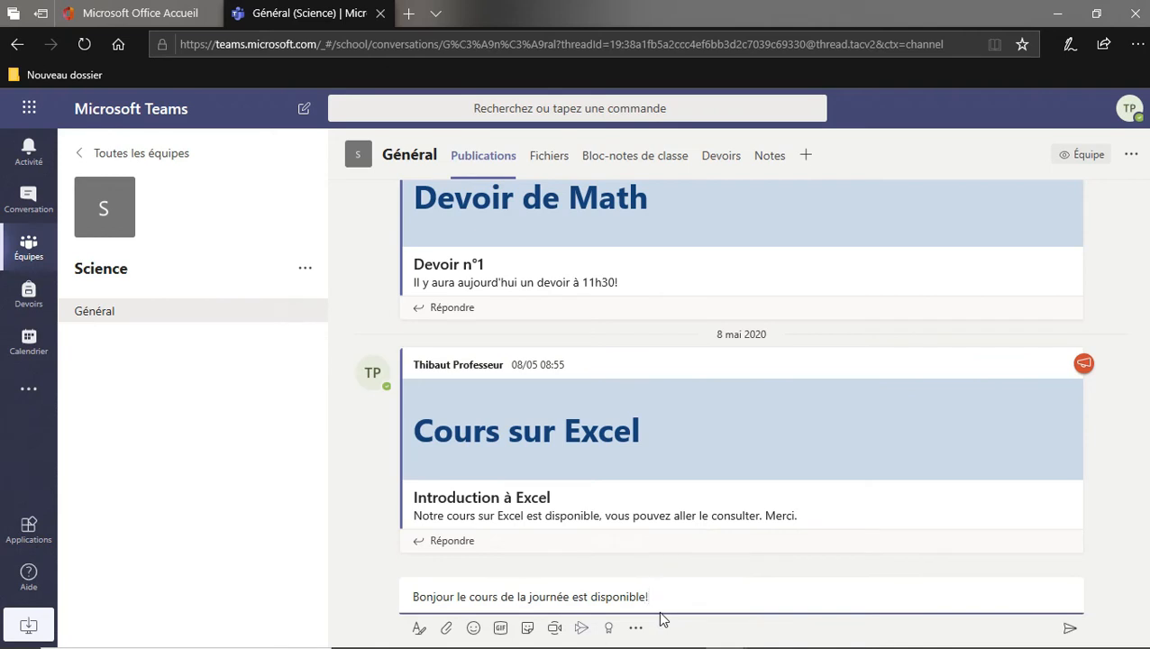
{"action": "left_click", "coordinate": [1070, 628]}
{"action": "mouse_move", "coordinate": [576, 530]}
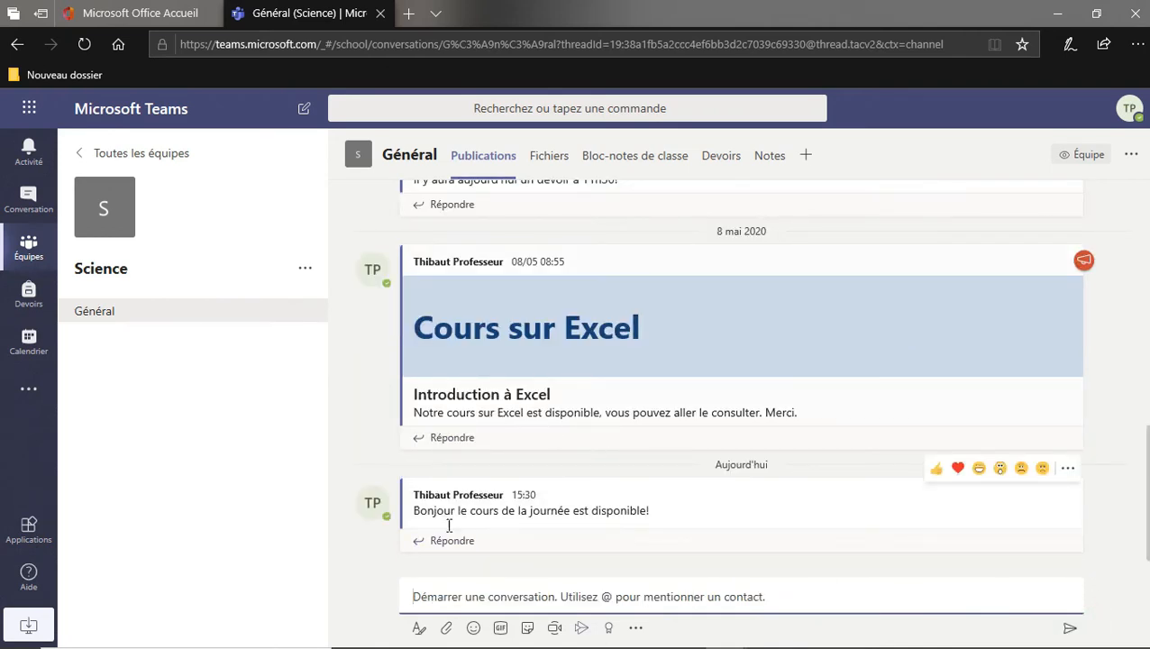
- Copy the Microsoft Teams link to the "Cours du 11 Mai" folder and return to the channel's posts
{"action": "left_click", "coordinate": [556, 158]}
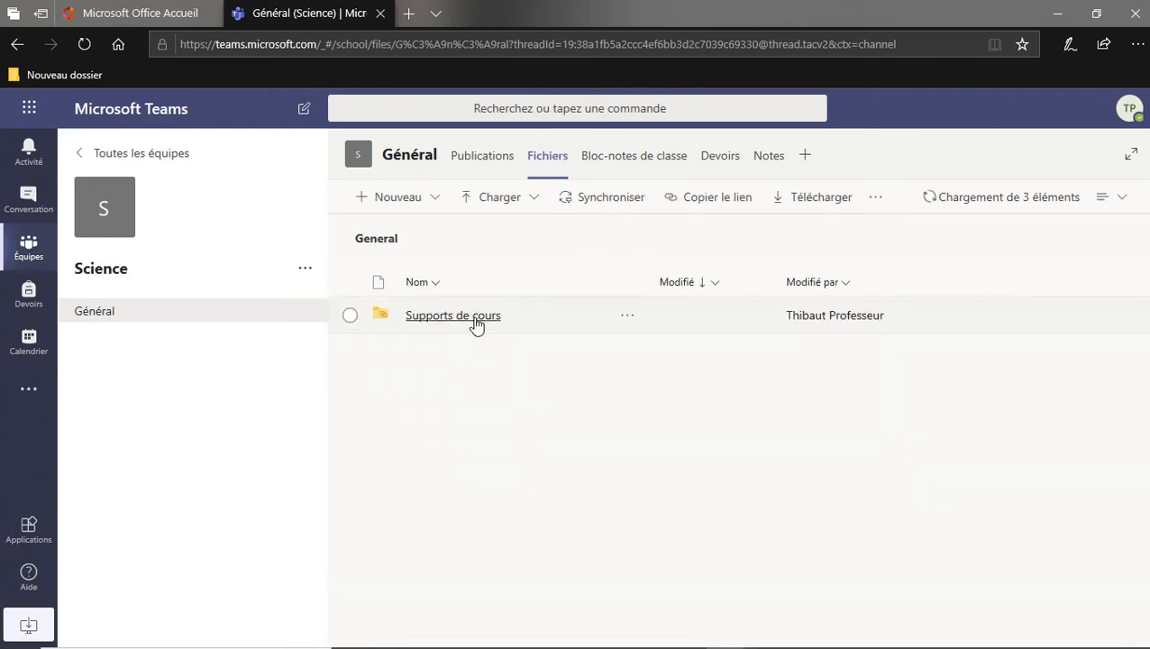
{"action": "left_click", "coordinate": [475, 316]}
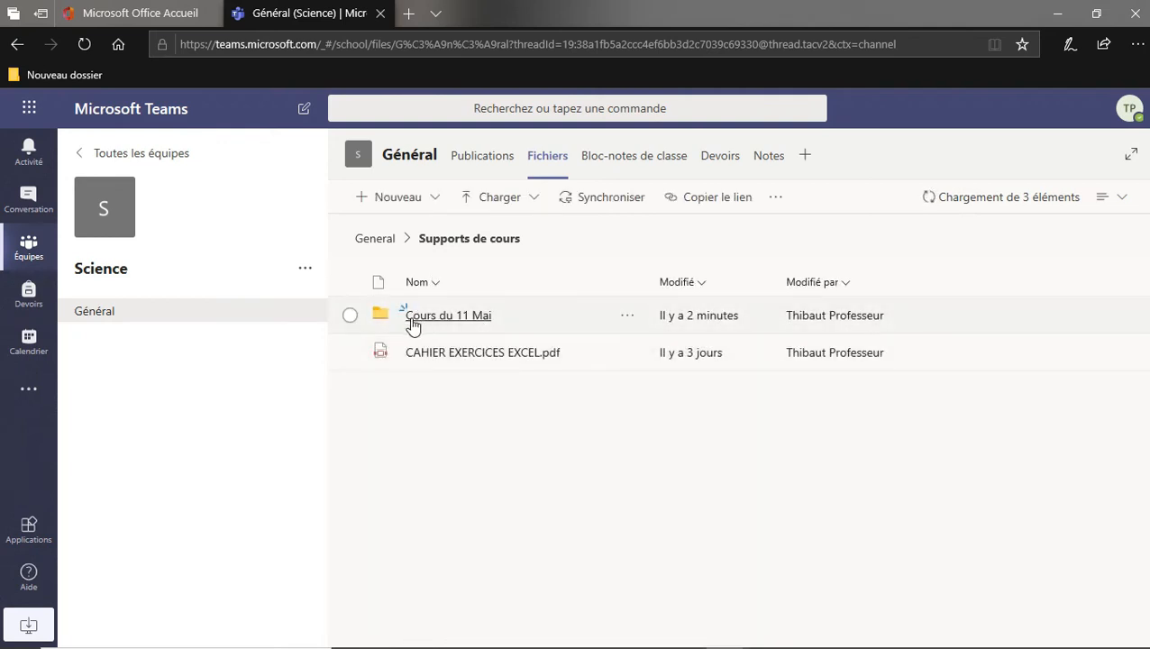
{"action": "left_click", "coordinate": [630, 316]}
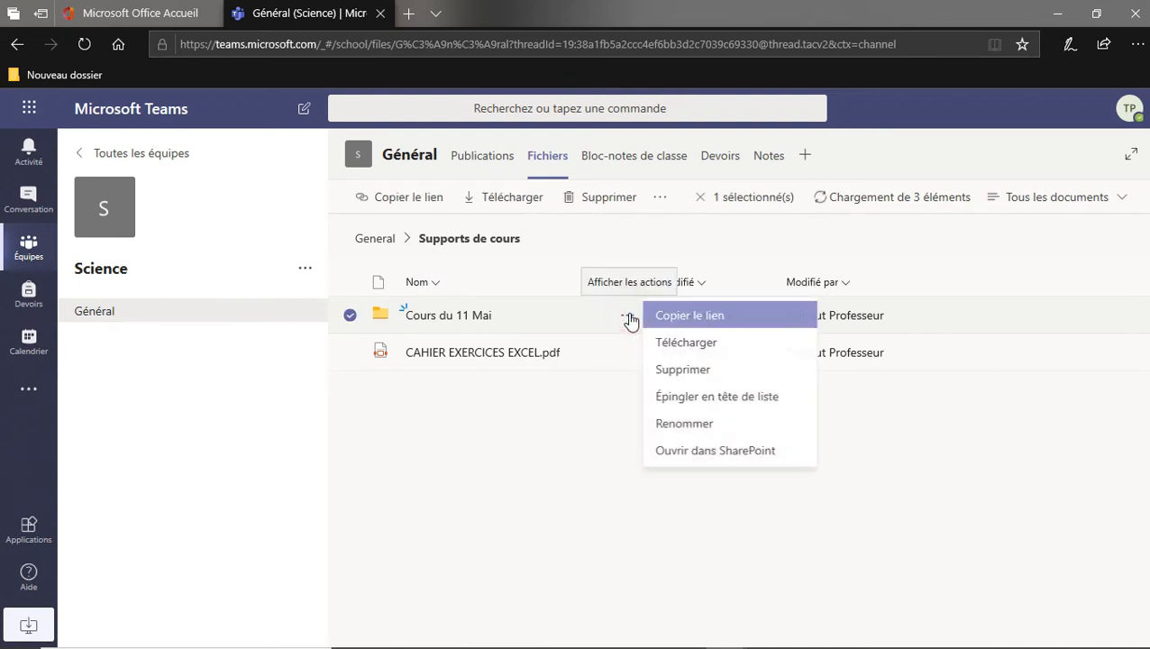
{"action": "left_click", "coordinate": [685, 322]}
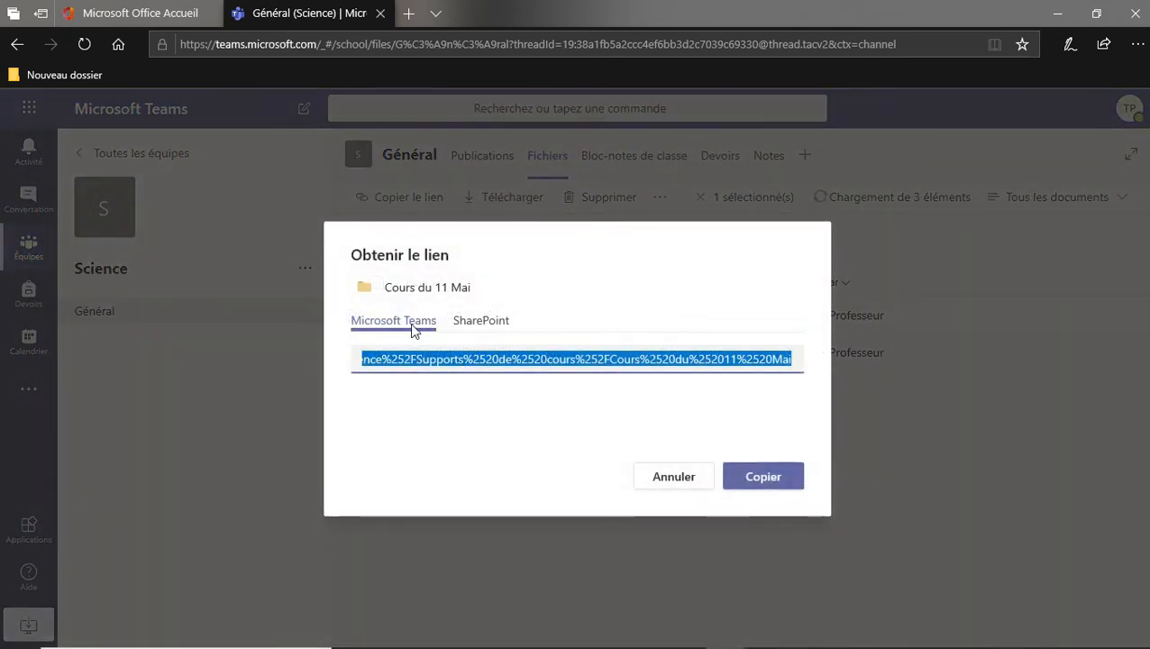
{"action": "left_click", "coordinate": [754, 483]}
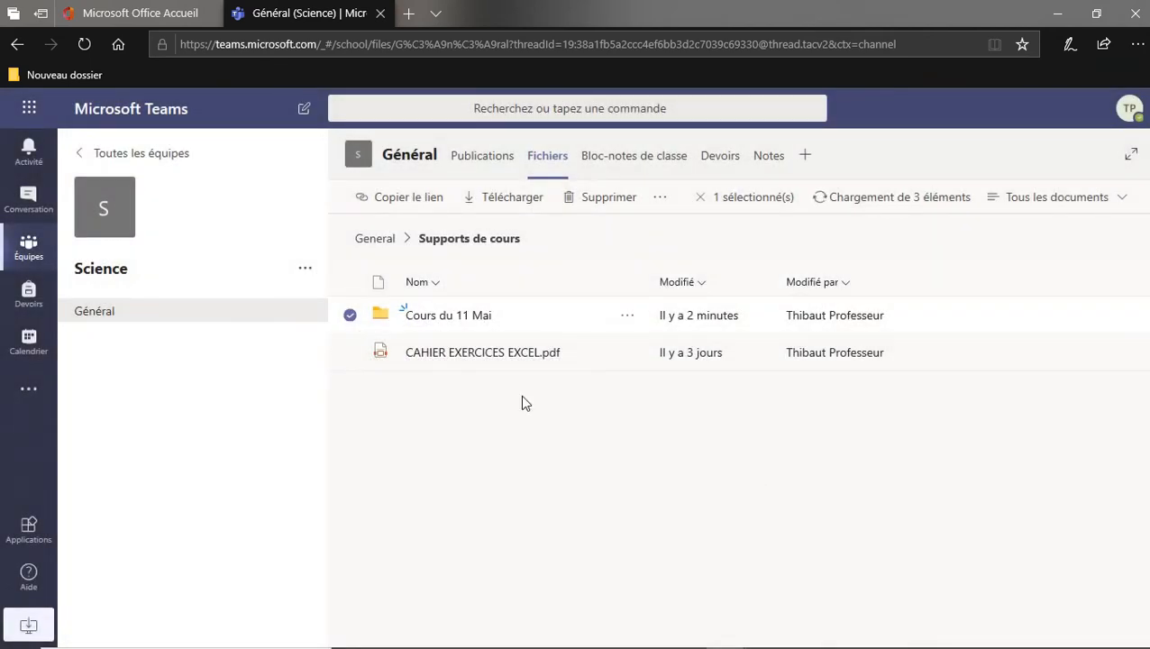
{"action": "left_click", "coordinate": [471, 161]}
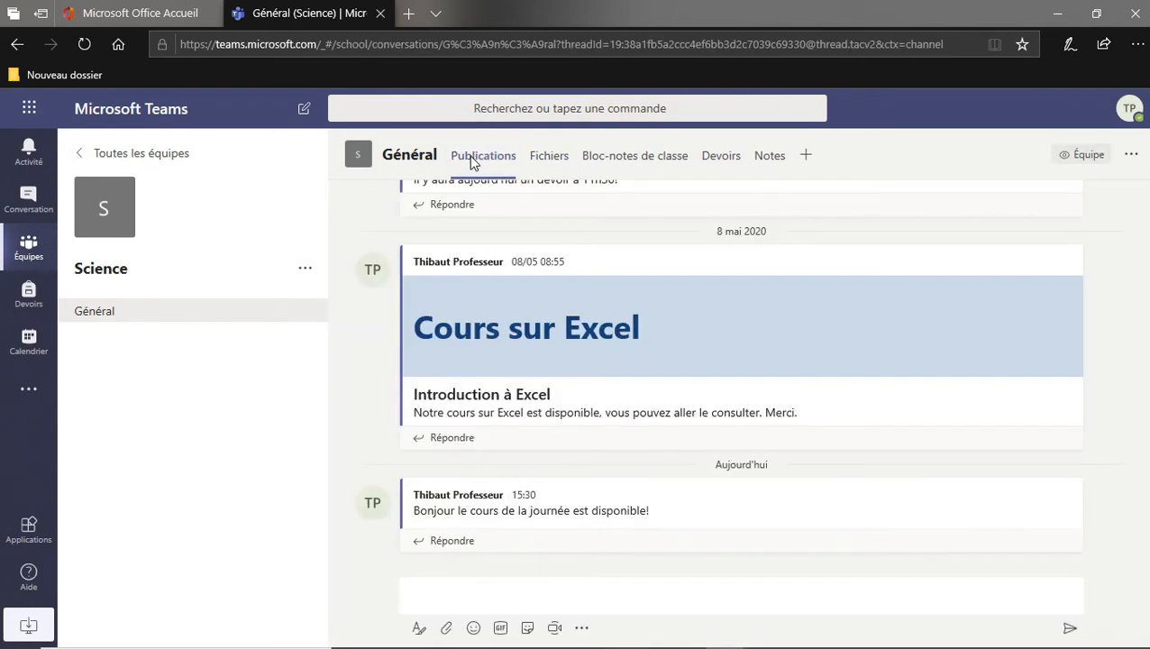
- Start a new announcement in the Général channel with the title "Cours du 11 Mai"
{"action": "left_click", "coordinate": [419, 630]}
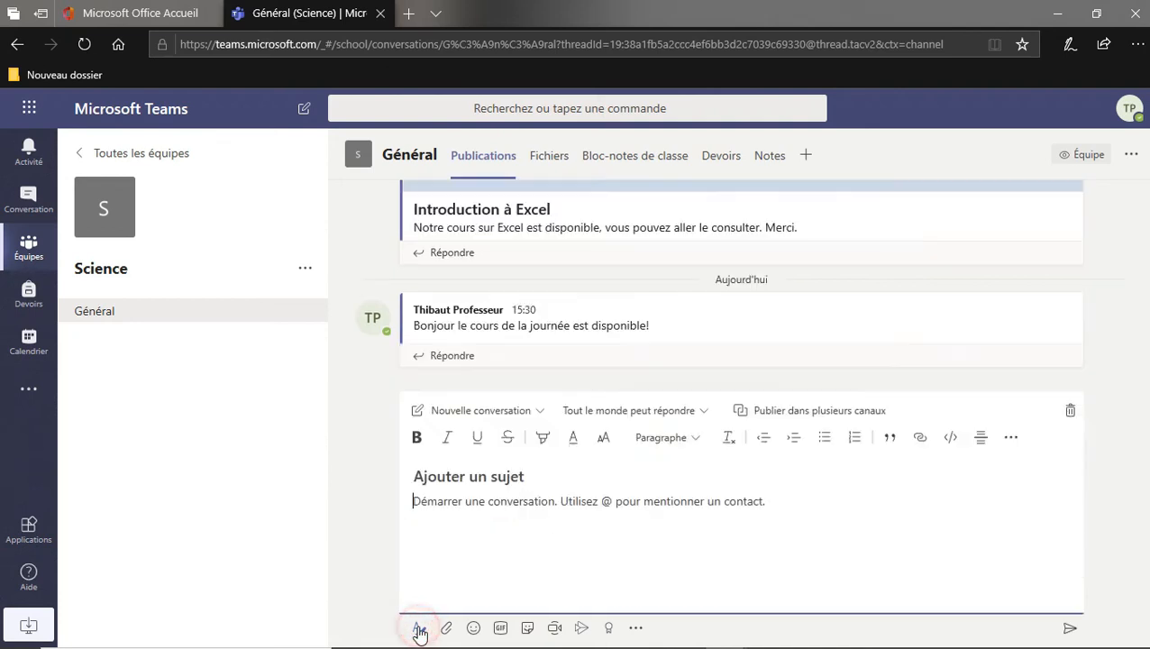
{"action": "left_click", "coordinate": [463, 412]}
{"action": "left_click", "coordinate": [468, 471]}
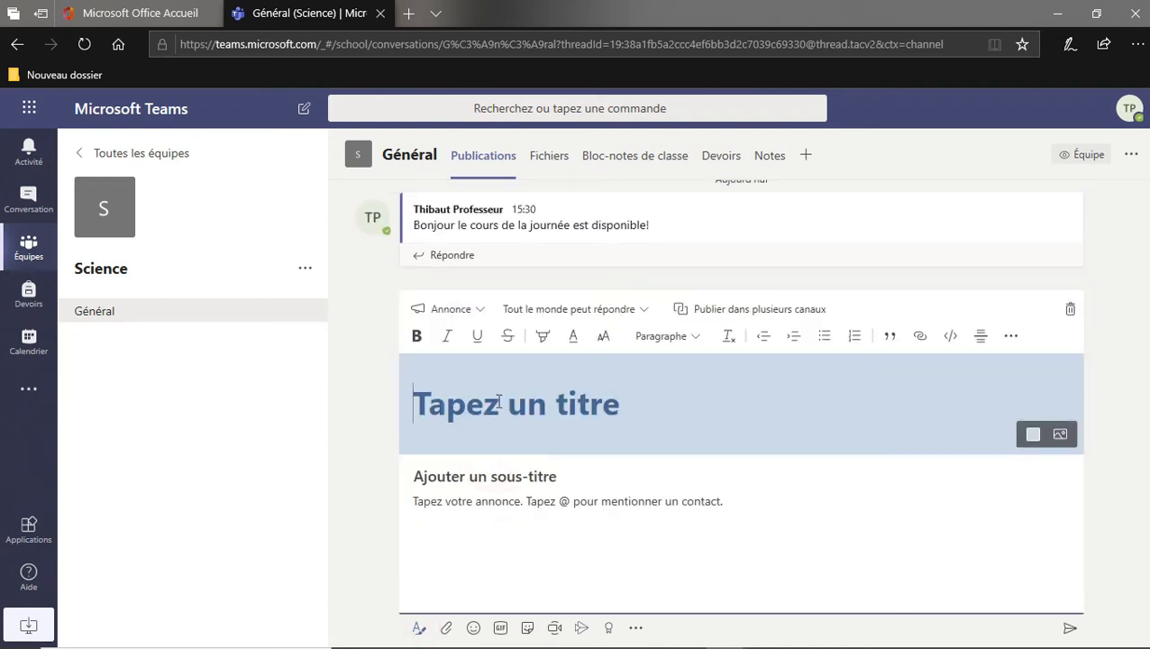
{"action": "type", "text": "Cours "}
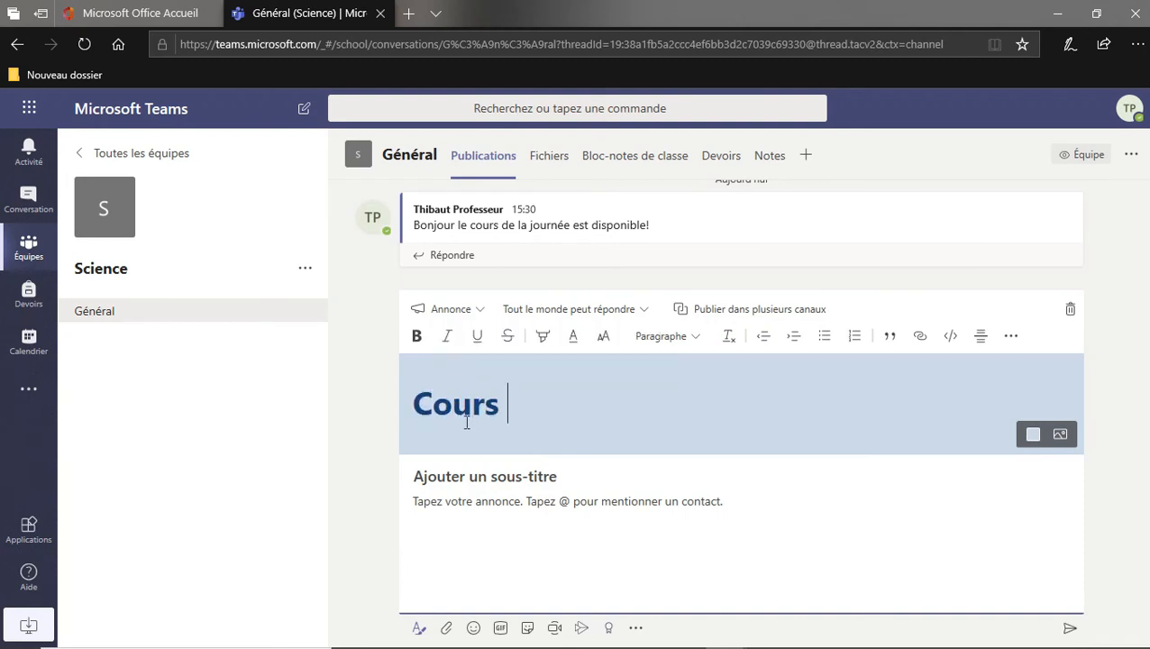
{"action": "type", "text": "du 11 Mai"}
- Write "Veuillez consulter le cours ici." in the announcement body, add the copied folder link after it, and publish the announcement
{"action": "left_click", "coordinate": [444, 483]}
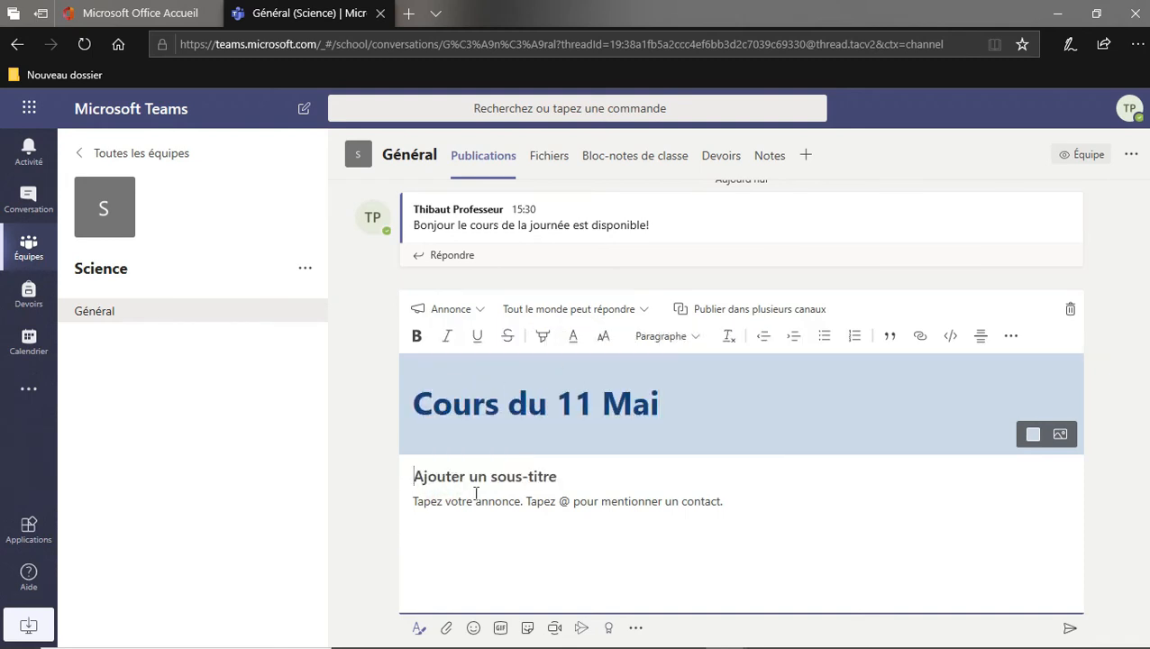
{"action": "left_click", "coordinate": [460, 512]}
{"action": "type", "text": "Veuillez coun"}
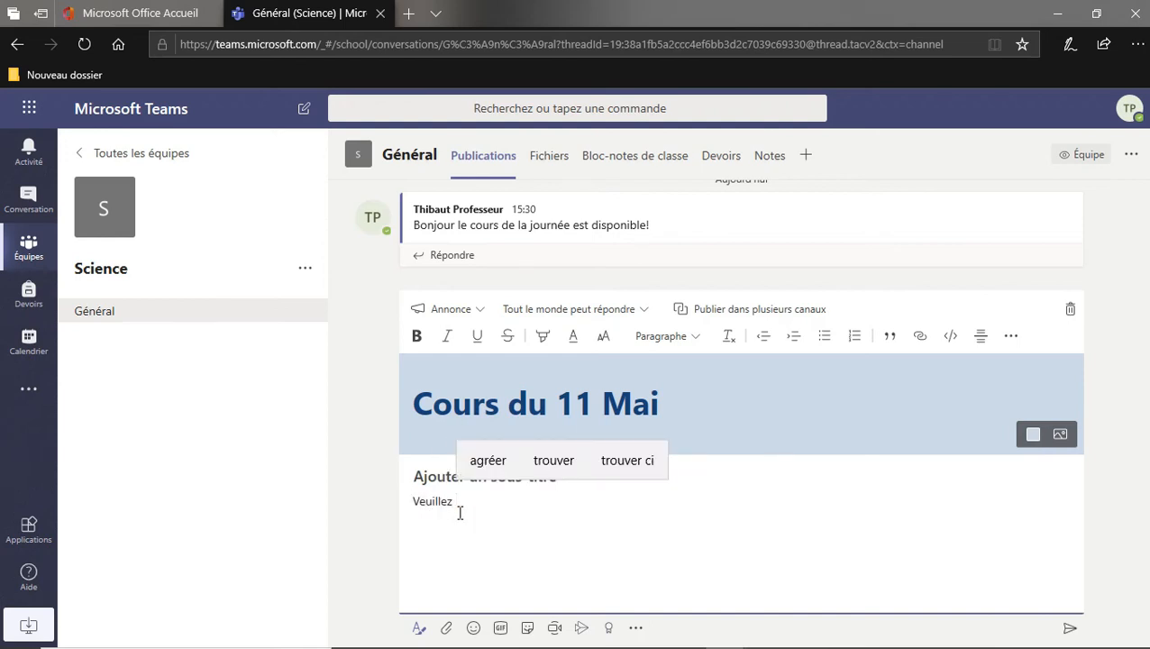
{"action": "key", "text": "BackSpace"}
{"action": "key", "text": "BackSpace"}
{"action": "type", "text": "nsulter le cour"}
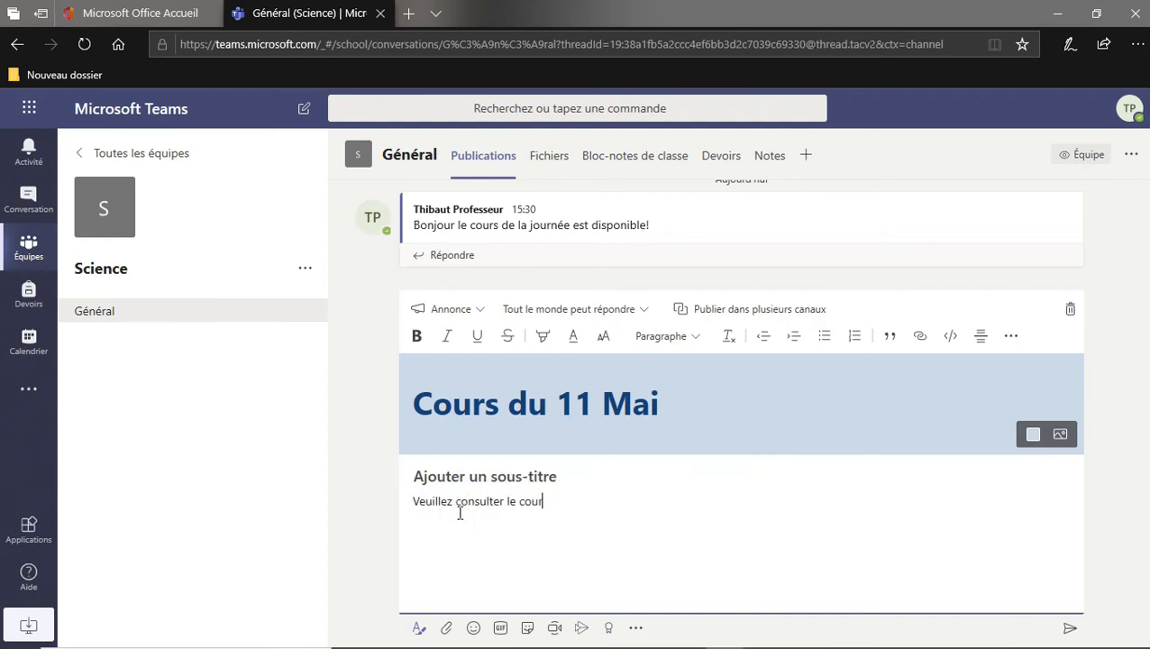
{"action": "type", "text": "s ici."}
{"action": "type", "text": "https://teams.microsoft.com/_#/school/files/G%C3%A9n%C3%A9ral?threadId=19%3A38a1fb5a2ccc4ef6bb3d2c7039c69330%40thread.tacv2&ctx=channel&context=Cours%2520du%252011%2520Mai&rootfolder=%252Fsites%252FScience%252FSupports%2520de%2520cours%252FCours%2520du%252011%2520Mai"}
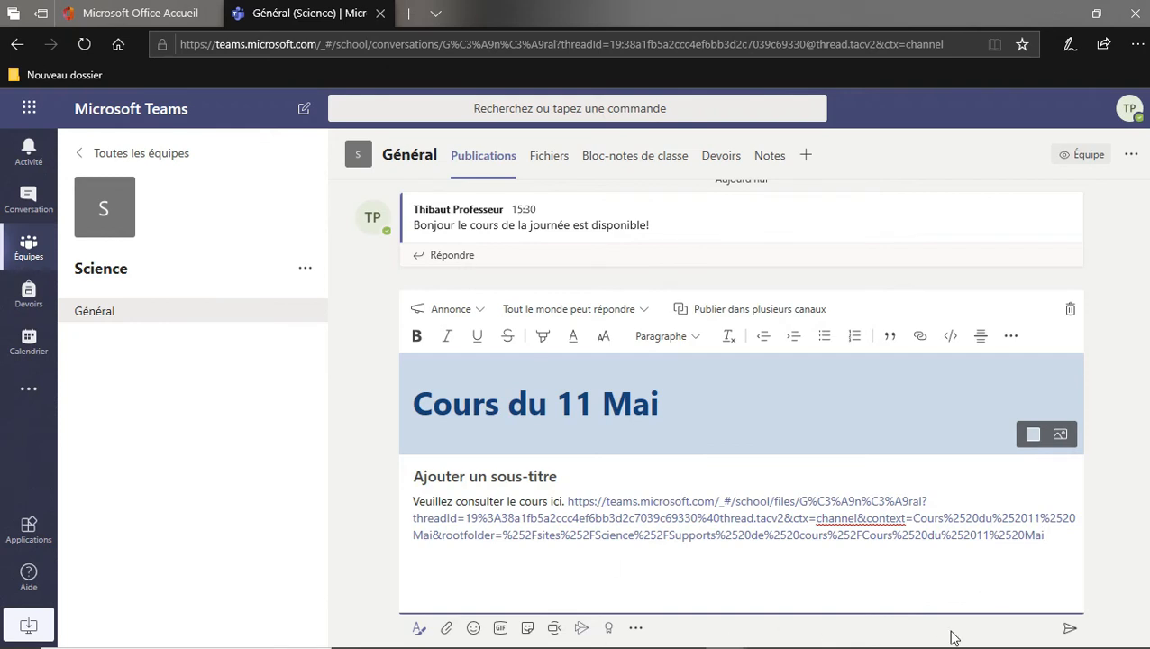
{"action": "left_click", "coordinate": [825, 586]}
{"action": "left_click", "coordinate": [1080, 634]}
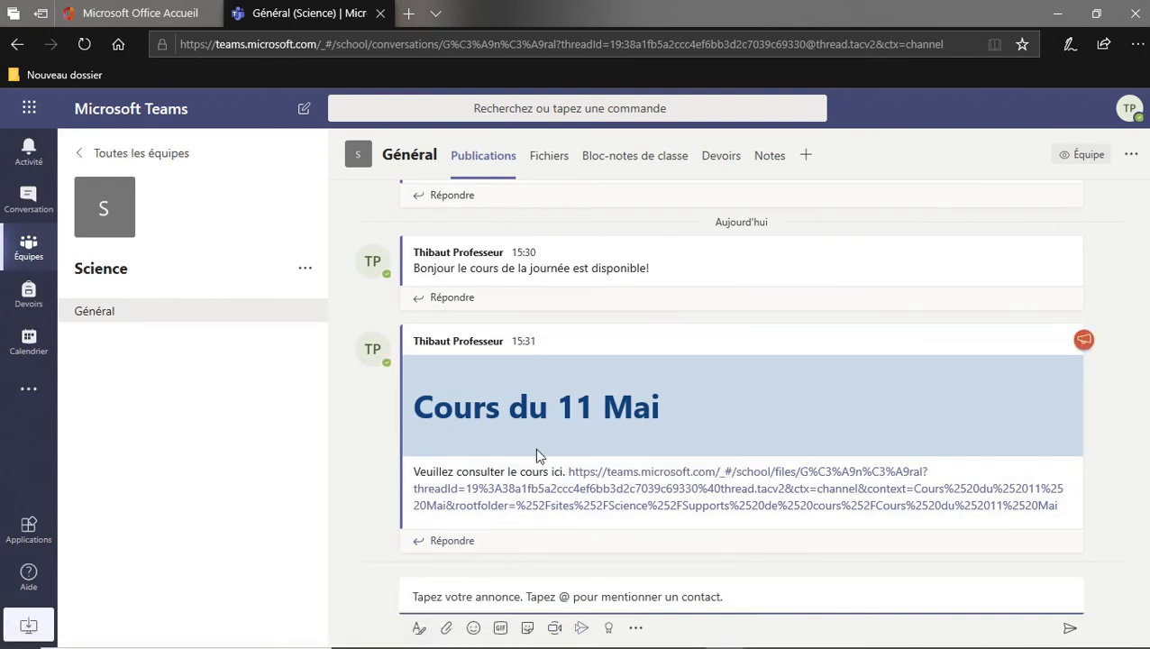
{"action": "left_click", "coordinate": [546, 156]}
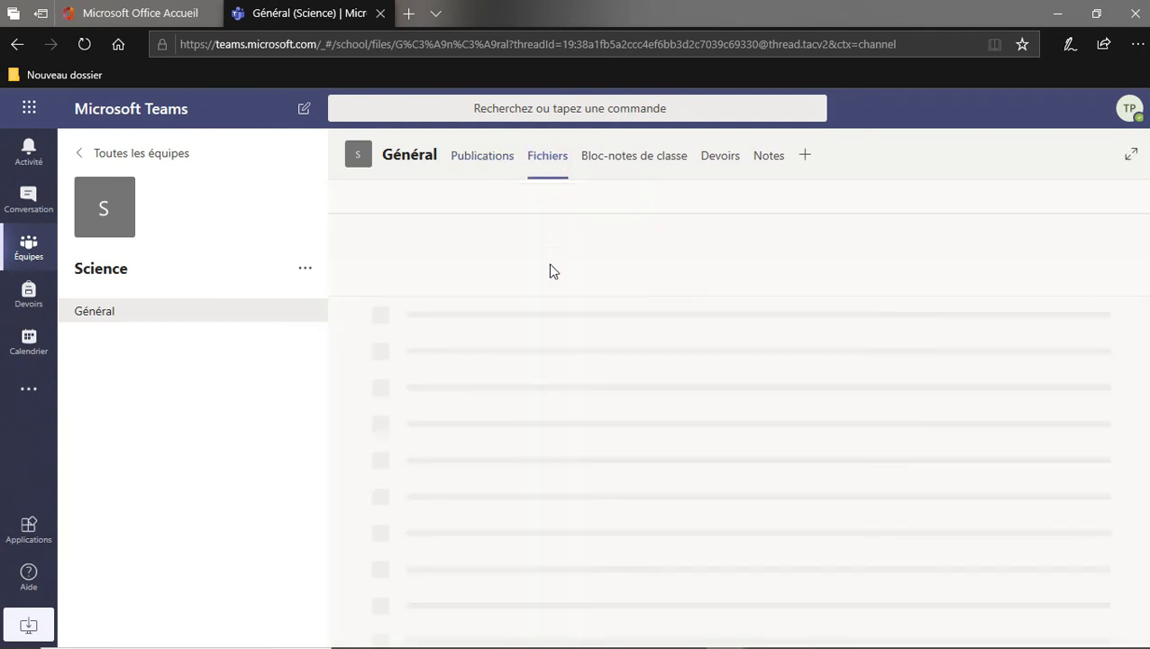
{"action": "left_click", "coordinate": [501, 160]}
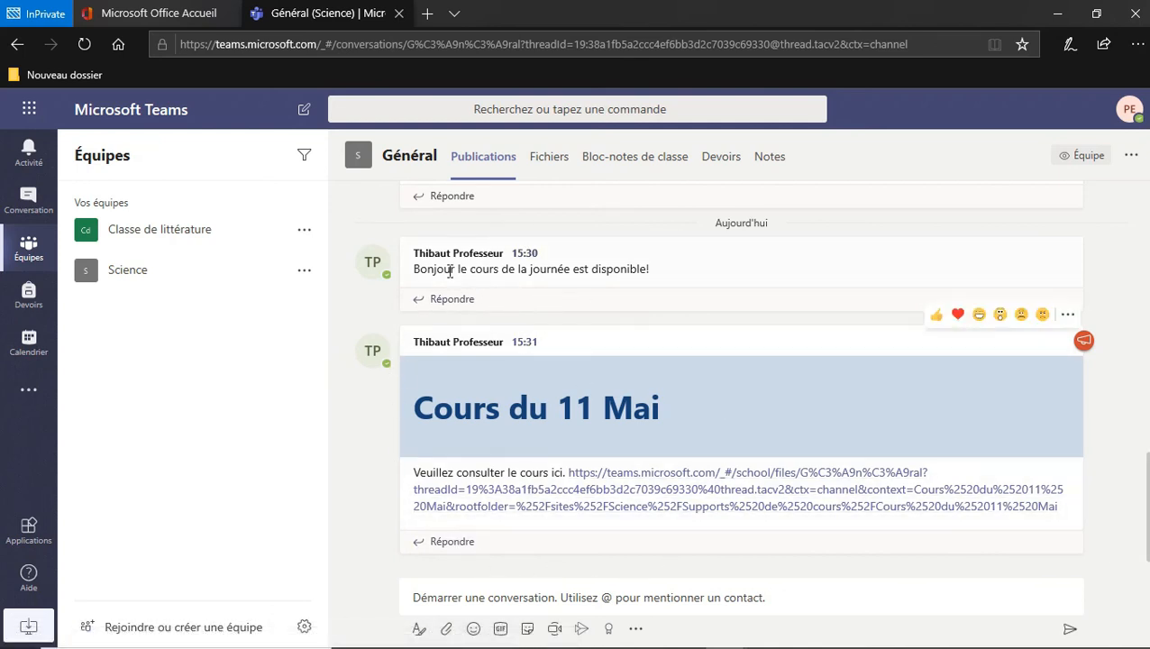
- In the student's session, follow the announcement's link and open the "Cours du 11 Mai" folder inside "Supports de cours"
{"action": "mouse_move", "coordinate": [364, 263]}
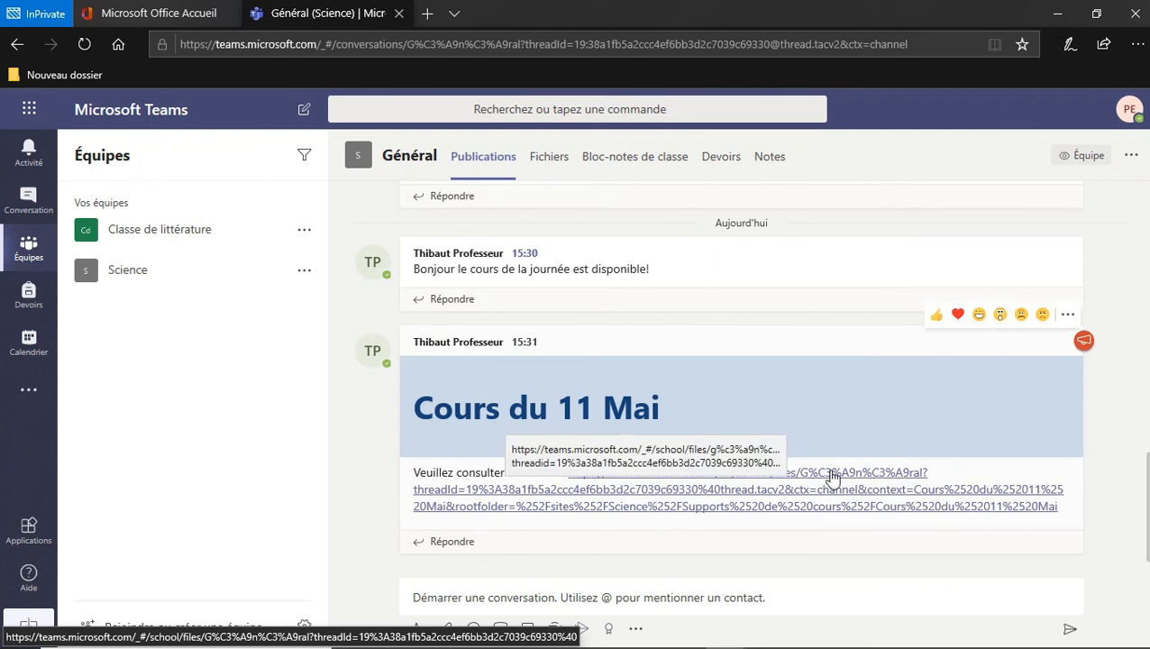
{"action": "left_click", "coordinate": [798, 496]}
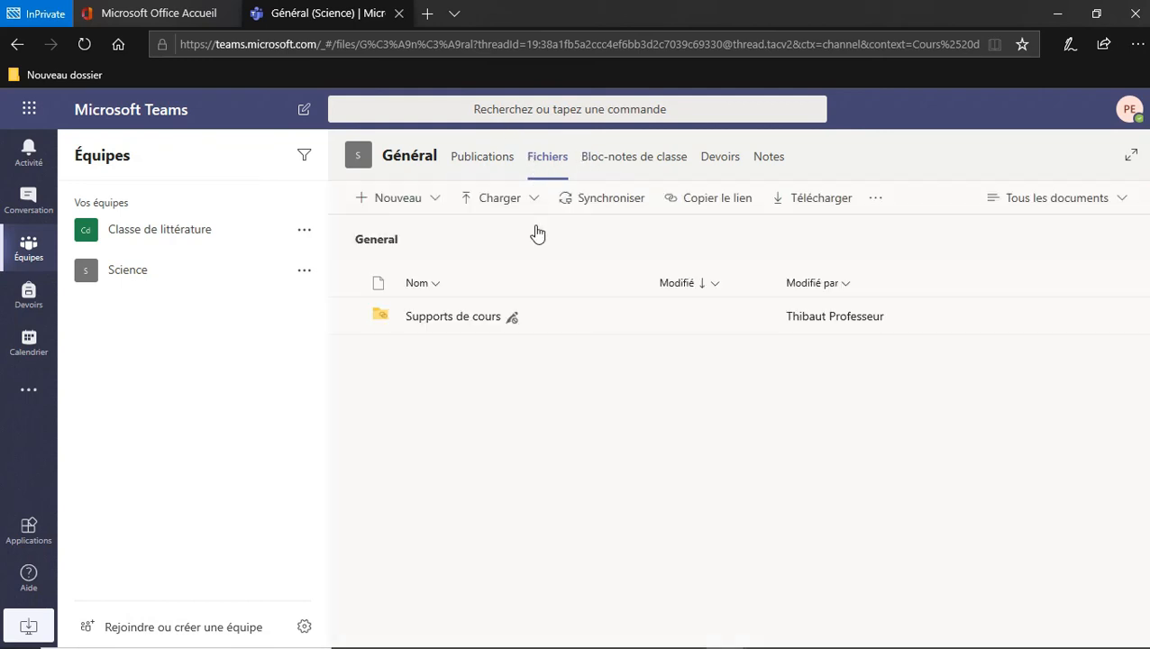
{"action": "left_click", "coordinate": [428, 323]}
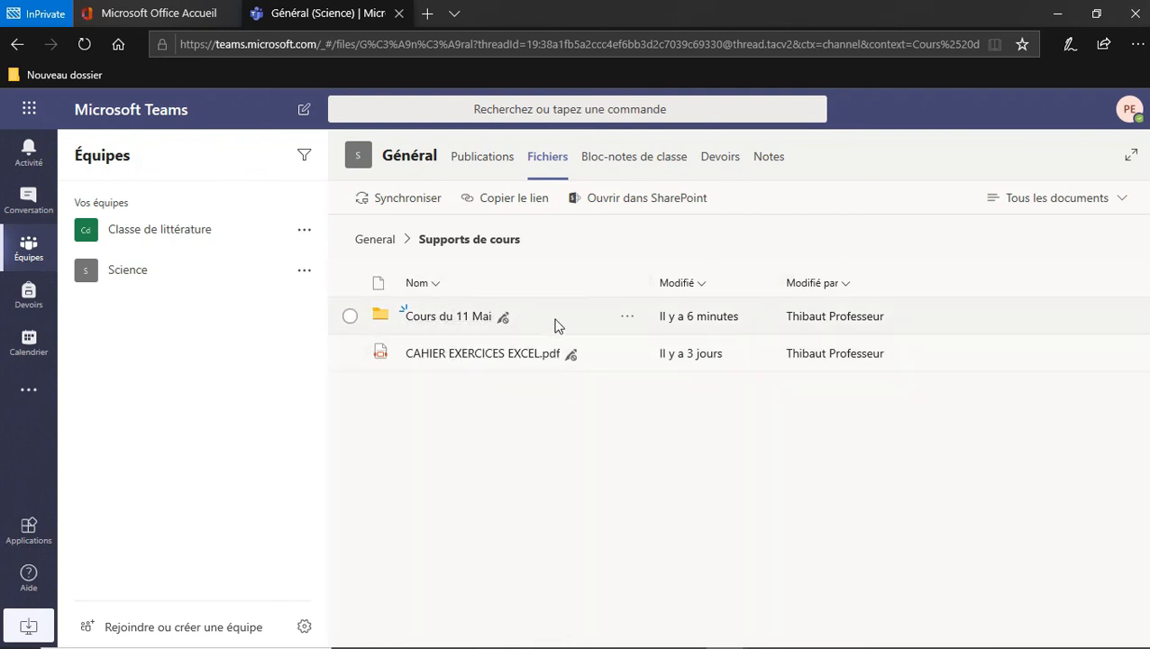
{"action": "left_click", "coordinate": [439, 317]}
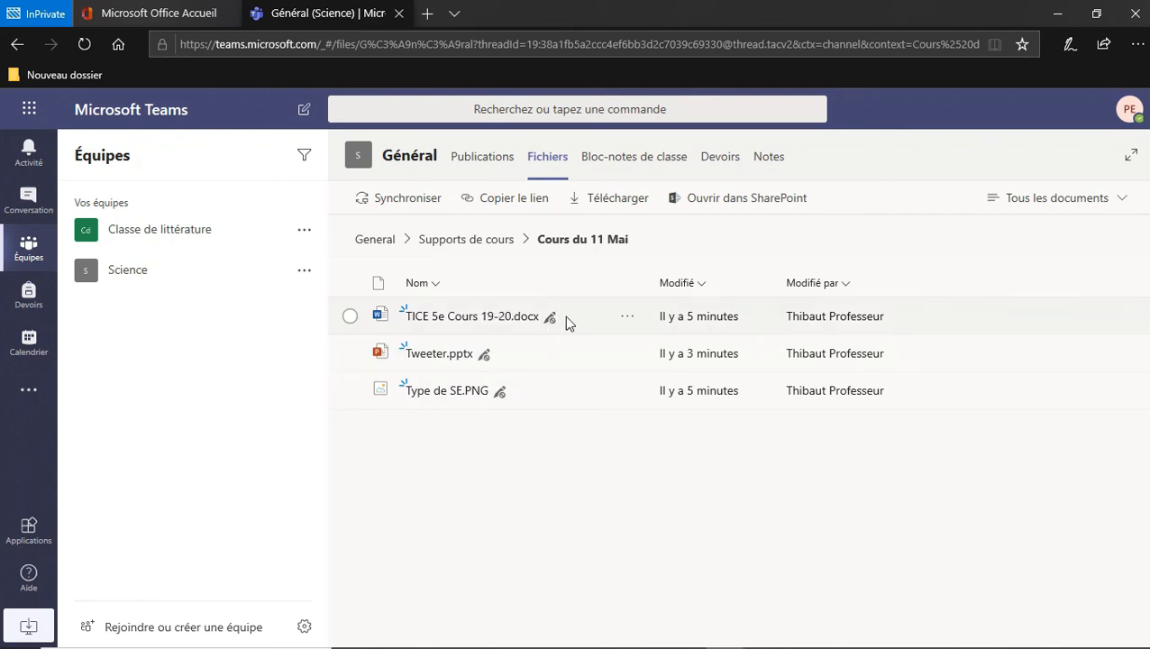
- Open "TICE 5e Cours 19-20.docx" from the "Cours du 11 Mai" folder and look through its contents
{"action": "left_click", "coordinate": [613, 352]}
{"action": "left_click", "coordinate": [426, 319]}
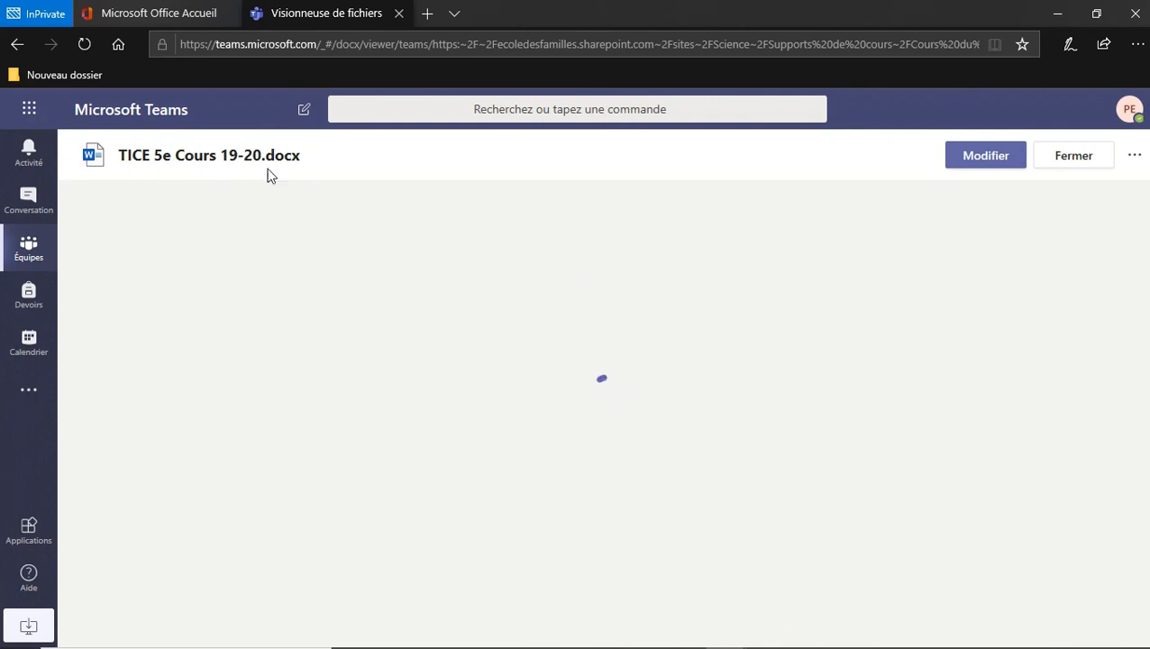
{"action": "scroll", "coordinate": [431, 448], "scroll_direction": "down", "scroll_amount": 3}
{"action": "scroll", "coordinate": [431, 448], "scroll_direction": "down", "scroll_amount": 2}
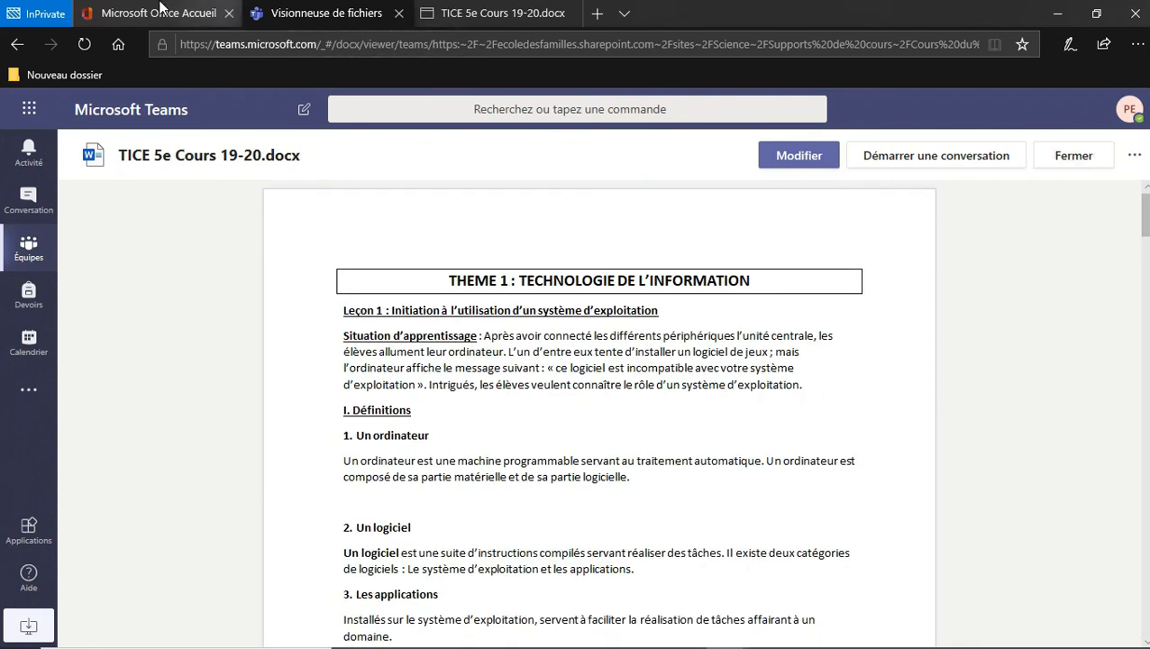
{"action": "left_click", "coordinate": [1101, 155]}
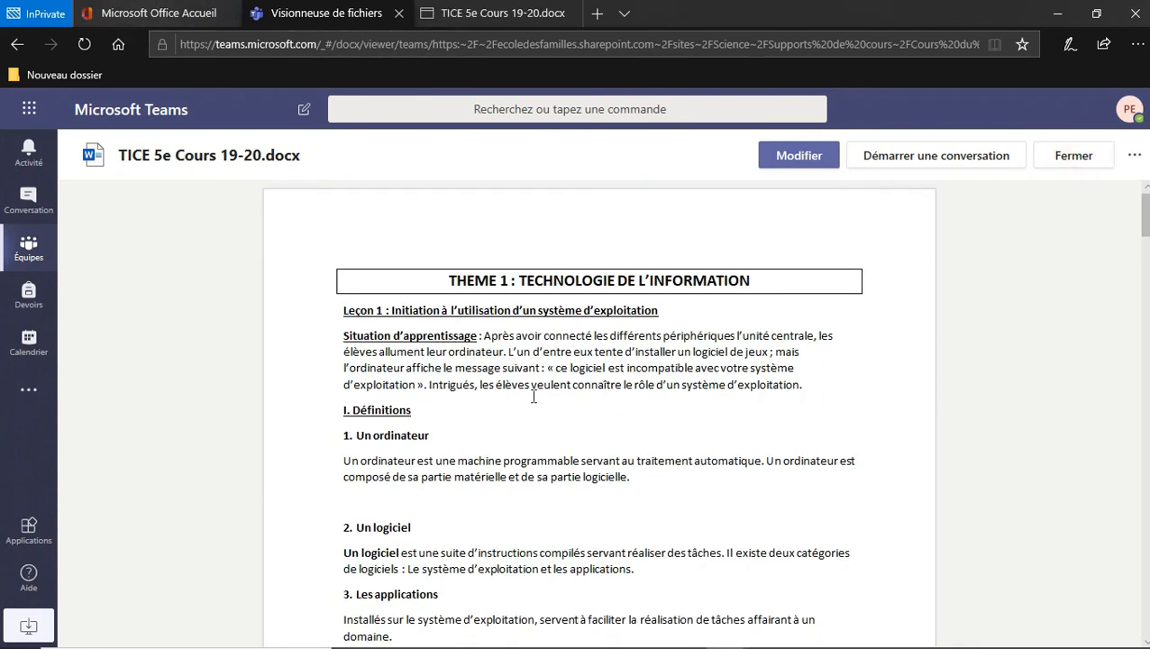